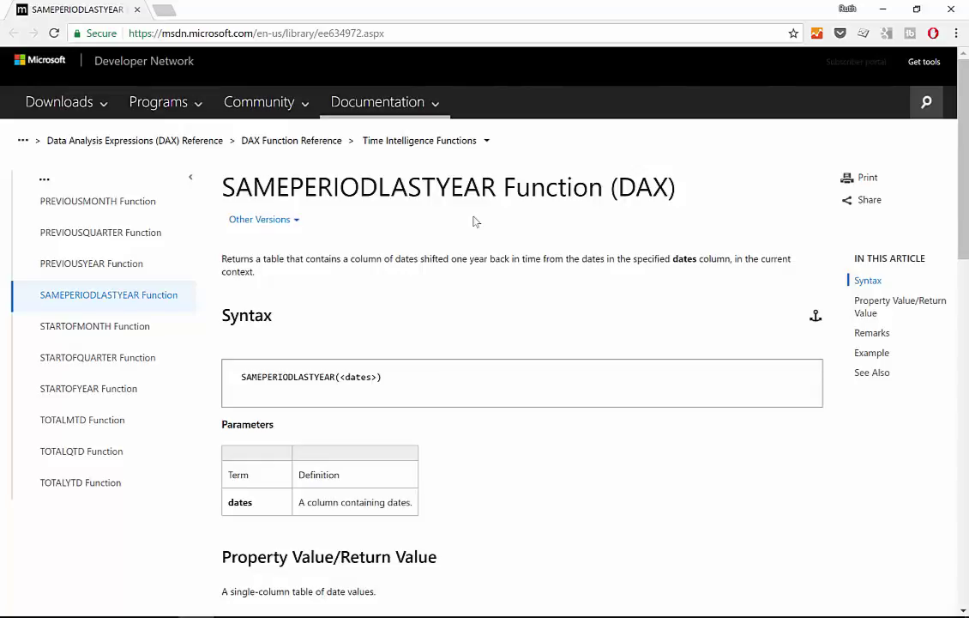
# Switch to the Power BI Desktop report and enlarge the Year-Month sales table slightly.
pyautogui.click(883, 8)
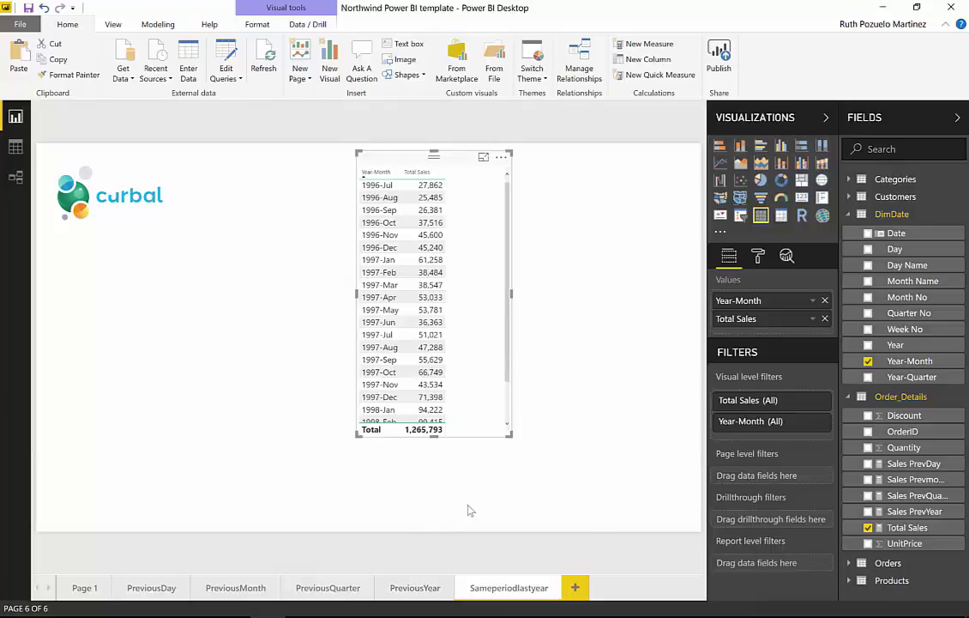
pyautogui.moveTo(510, 442)
pyautogui.mouseDown()
pyautogui.moveTo(520, 455)
pyautogui.moveTo(517, 447)
pyautogui.mouseUp()
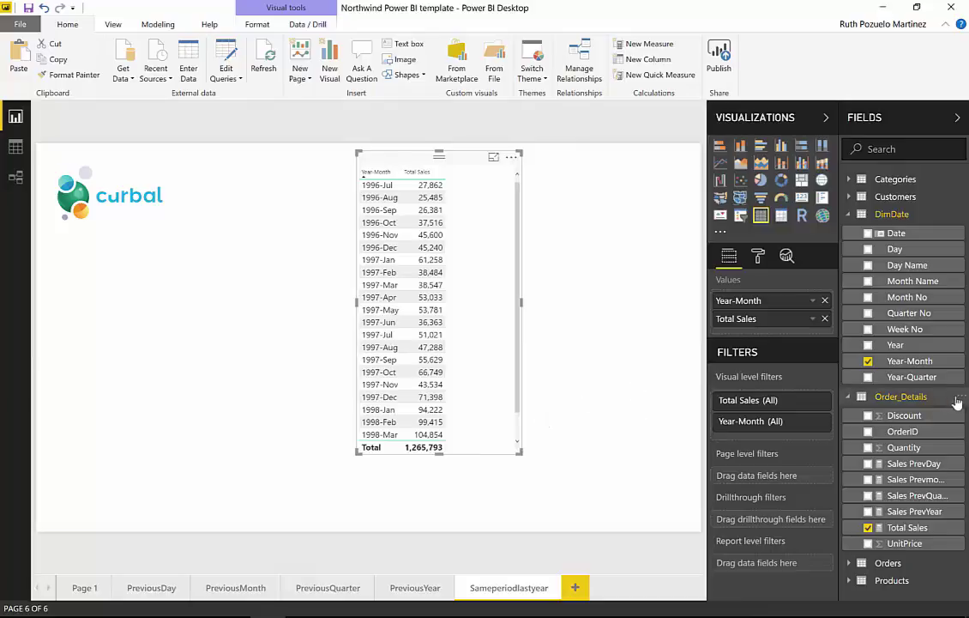
# Create a new measure in the Order_Details table named Sameperiodlastyear and start its formula with CALCULATE.
pyautogui.click(959, 397)
pyautogui.click(887, 139)
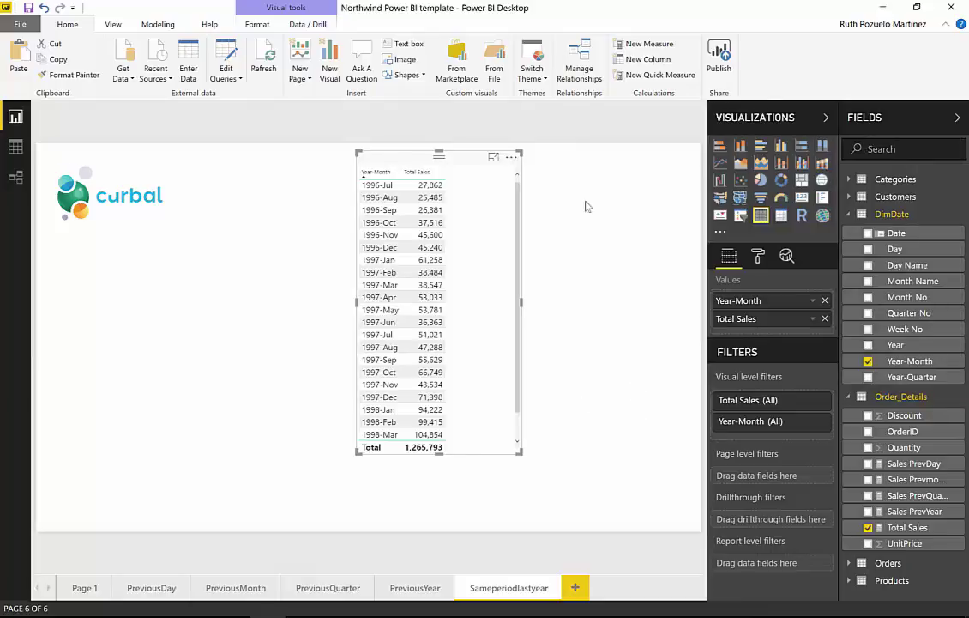
pyautogui.click(169, 111)
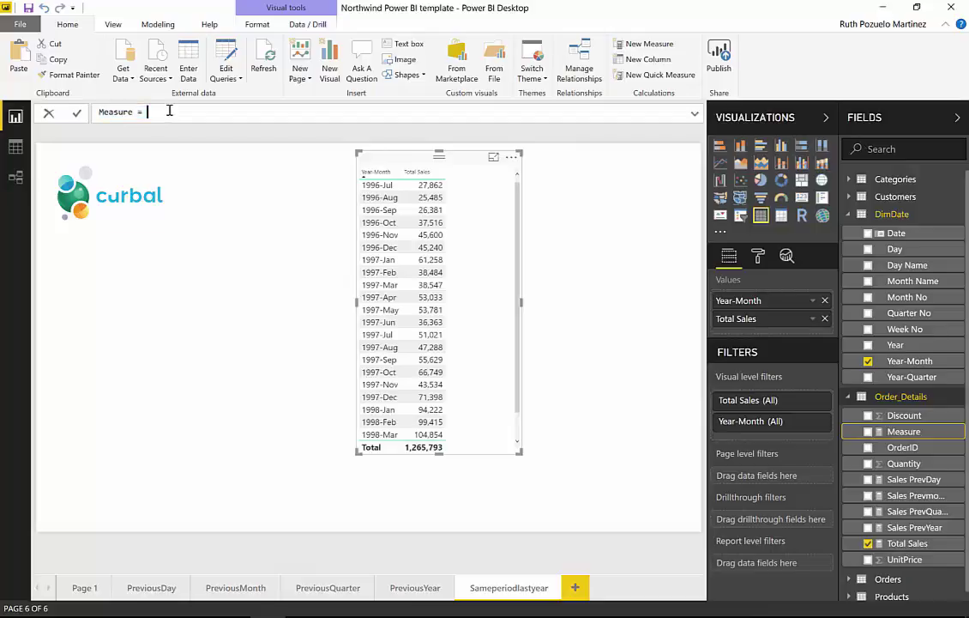
pyautogui.moveTo(169, 111); pyautogui.dragTo(49, 111)
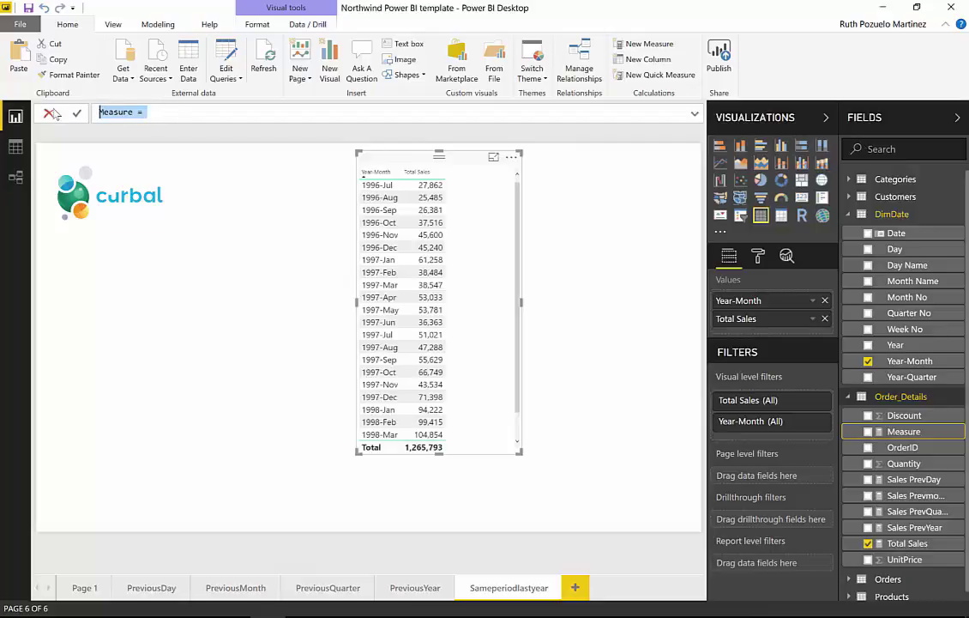
pyautogui.write('sam')
pyautogui.press('BackSpace')
pyautogui.press('BackSpace')
pyautogui.press('BackSpace')
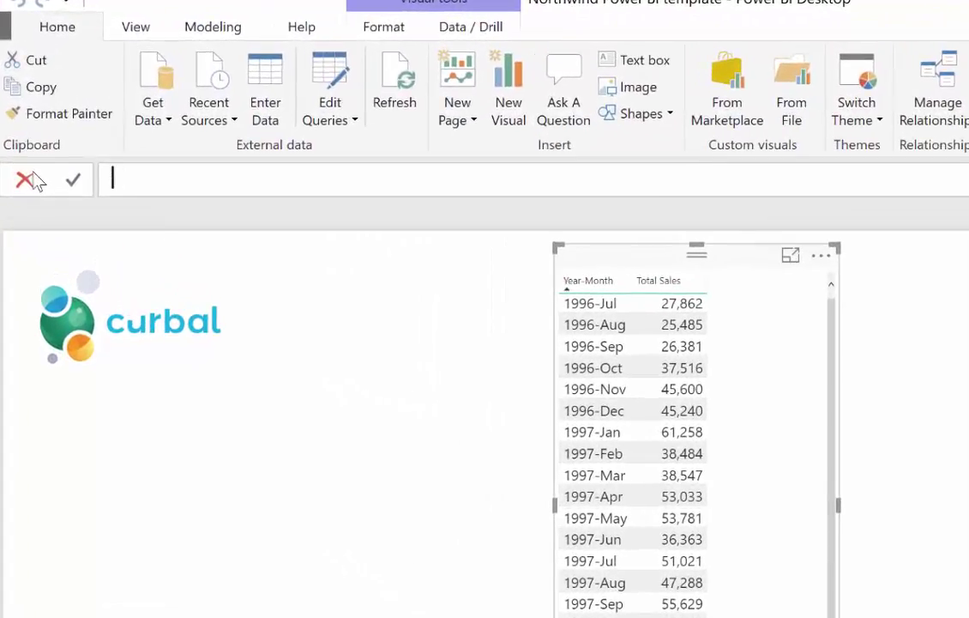
pyautogui.write('Sameperiod')
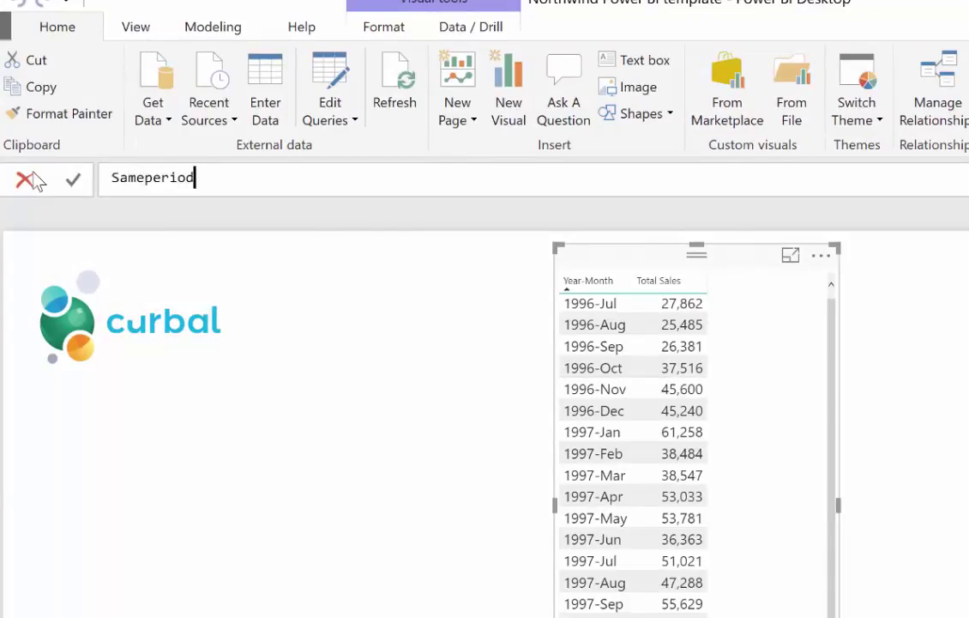
pyautogui.write('lastyea')
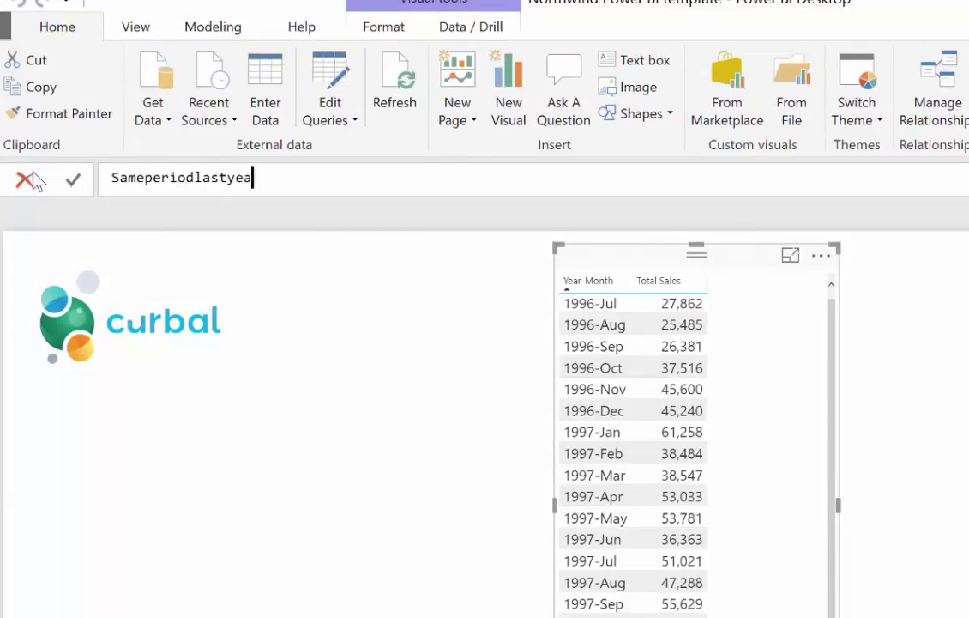
pyautogui.write('r=ca')
pyautogui.press('Tab')
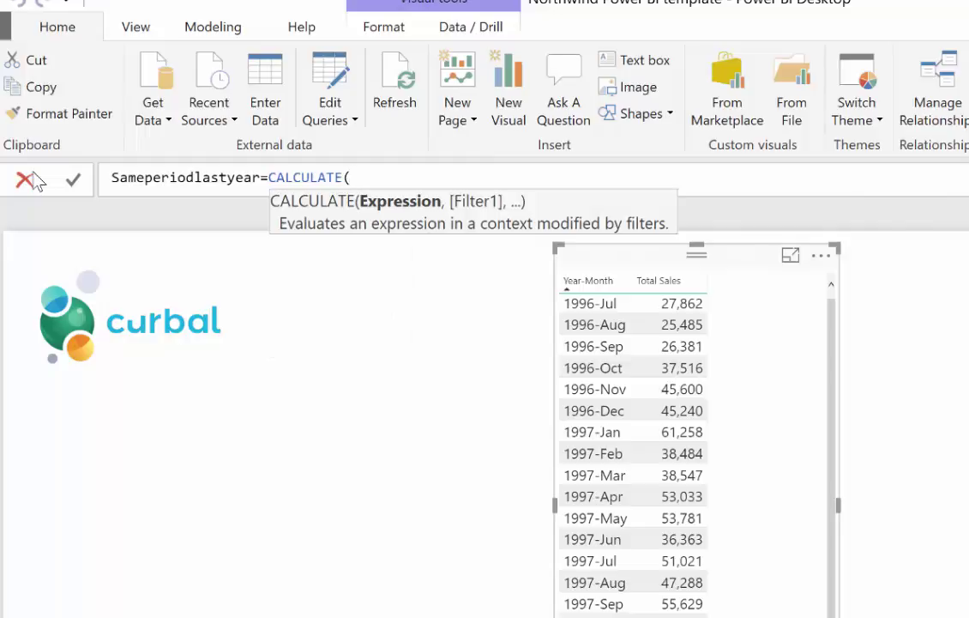
# Complete the CALCULATE formula with [Total Sales] as the expression and SAMEPERIODLASTYEAR(DimDate[Date]) as the filter, and commit the measure.
pyautogui.write('[')
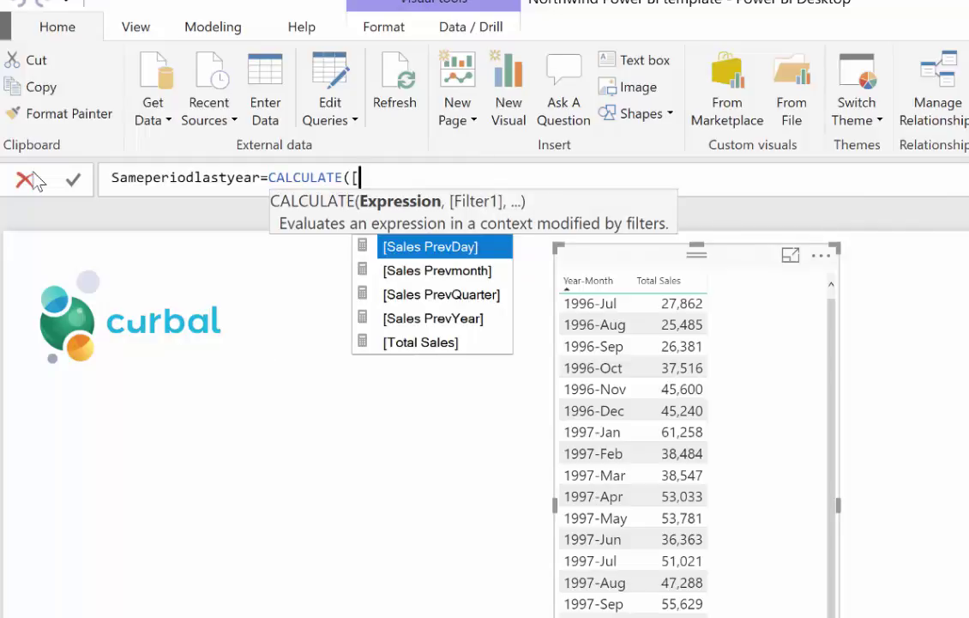
pyautogui.write('Toto')
pyautogui.press('Tab')
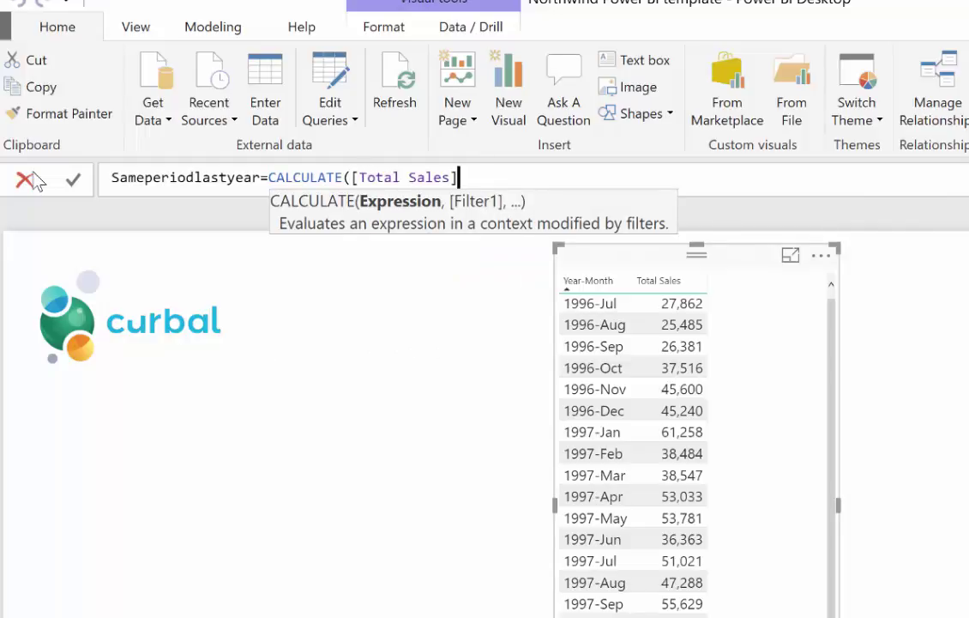
pyautogui.write(',')
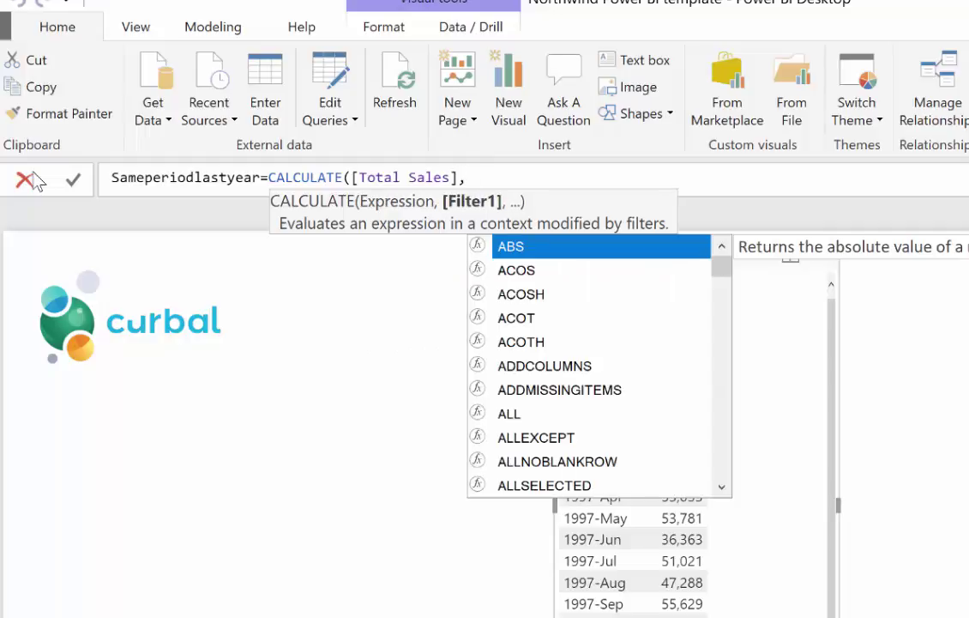
pyautogui.write('same')
pyautogui.press('Tab')
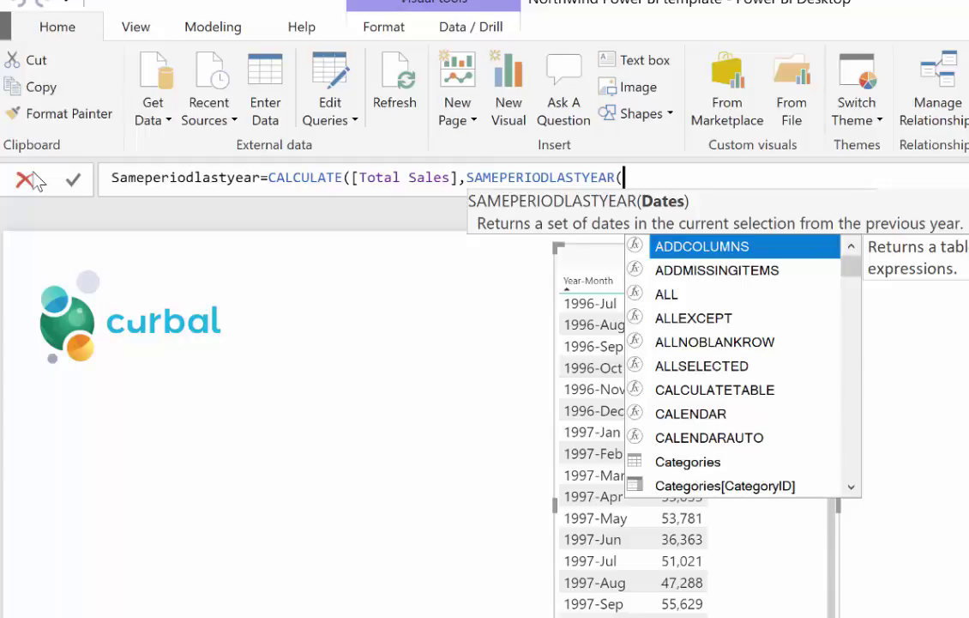
pyautogui.write('dim')
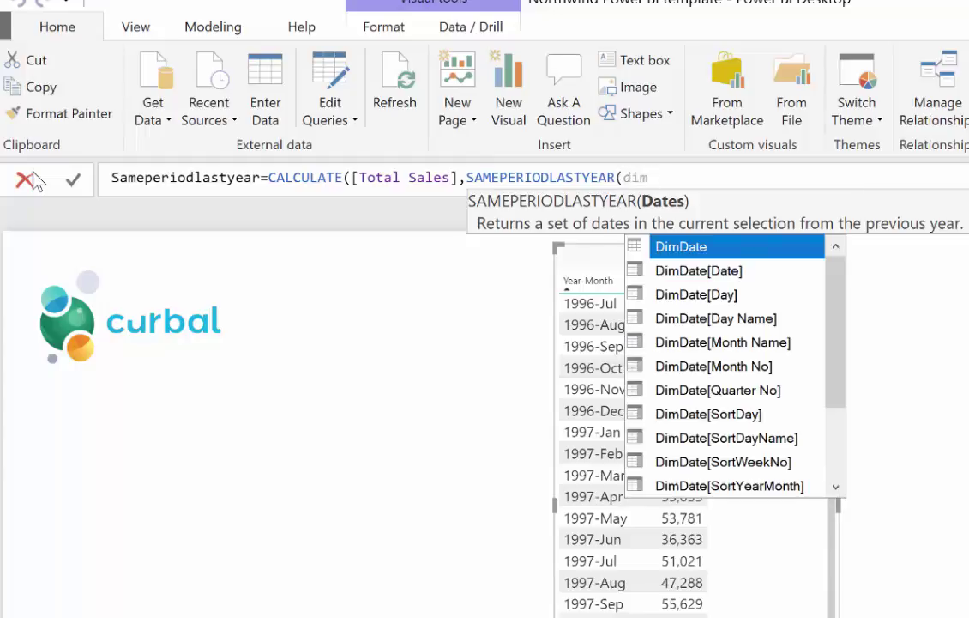
pyautogui.press('Down')
pyautogui.press('Tab')
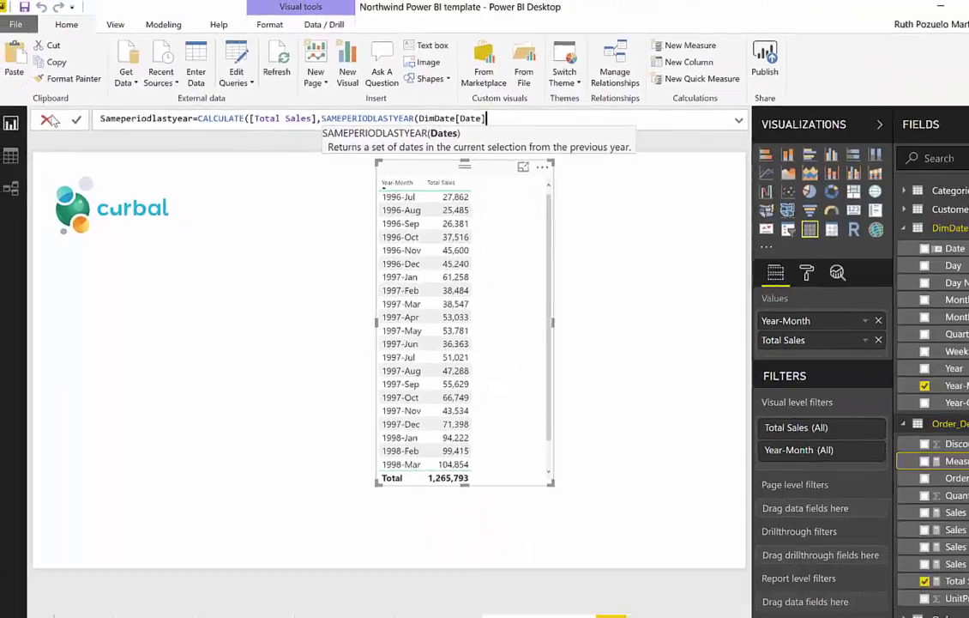
pyautogui.write(')')
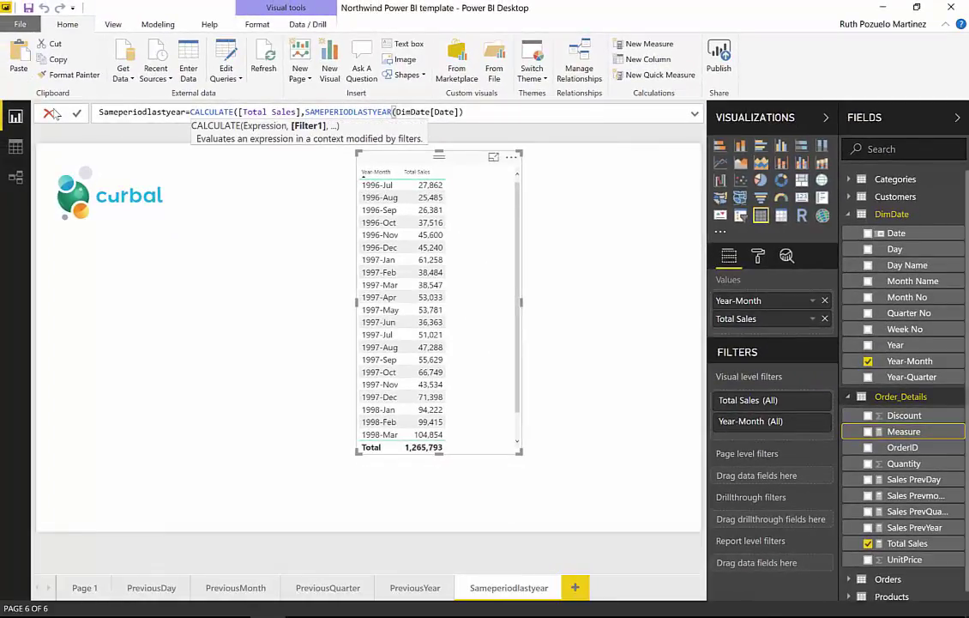
pyautogui.write(')')
pyautogui.press('Return')
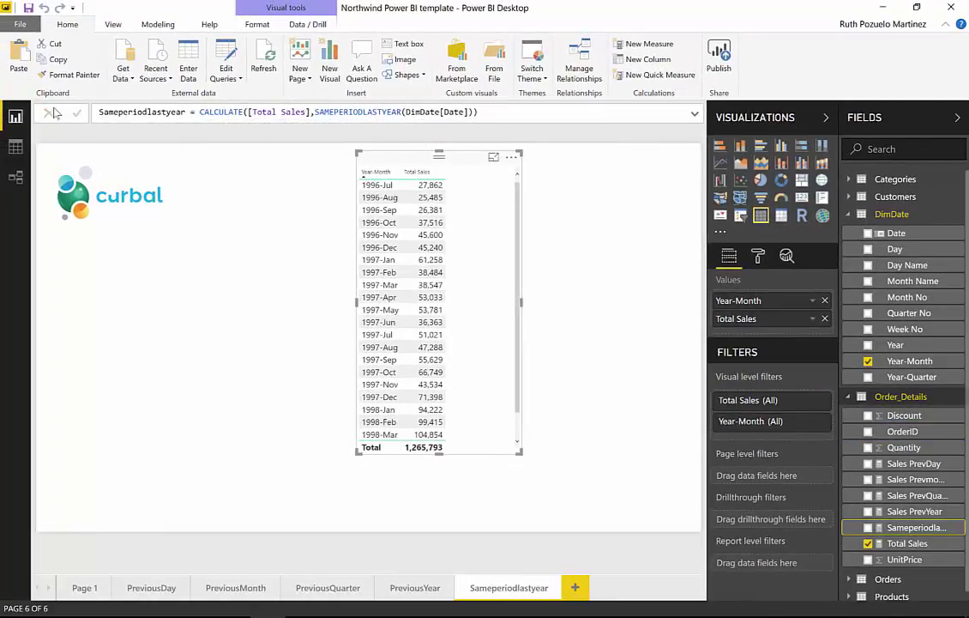
# Open a screen sketch of the report and set the pen colour to red.
pyautogui.press('super+w')
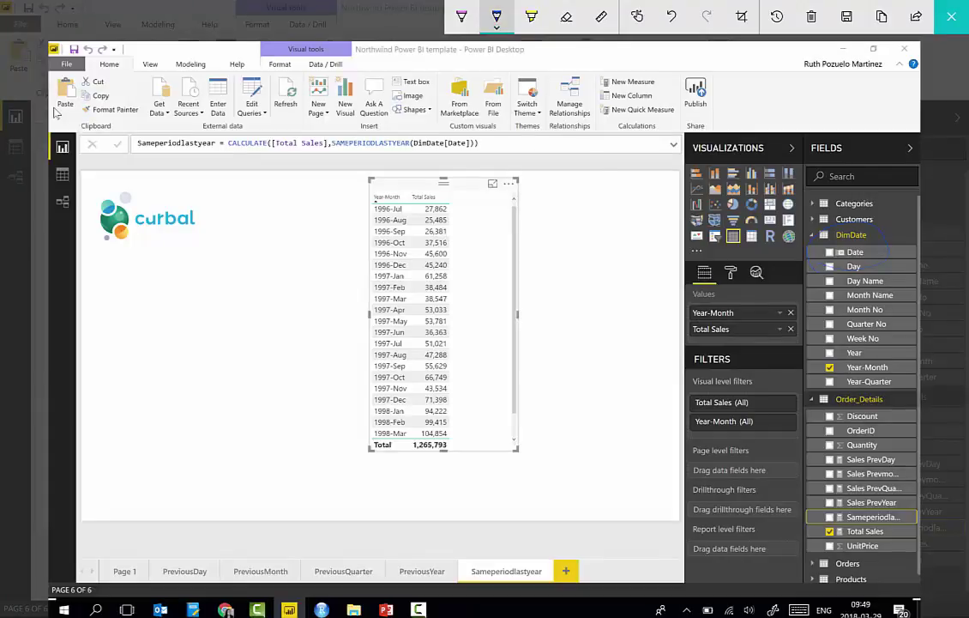
pyautogui.click(496, 16)
pyautogui.click(440, 122)
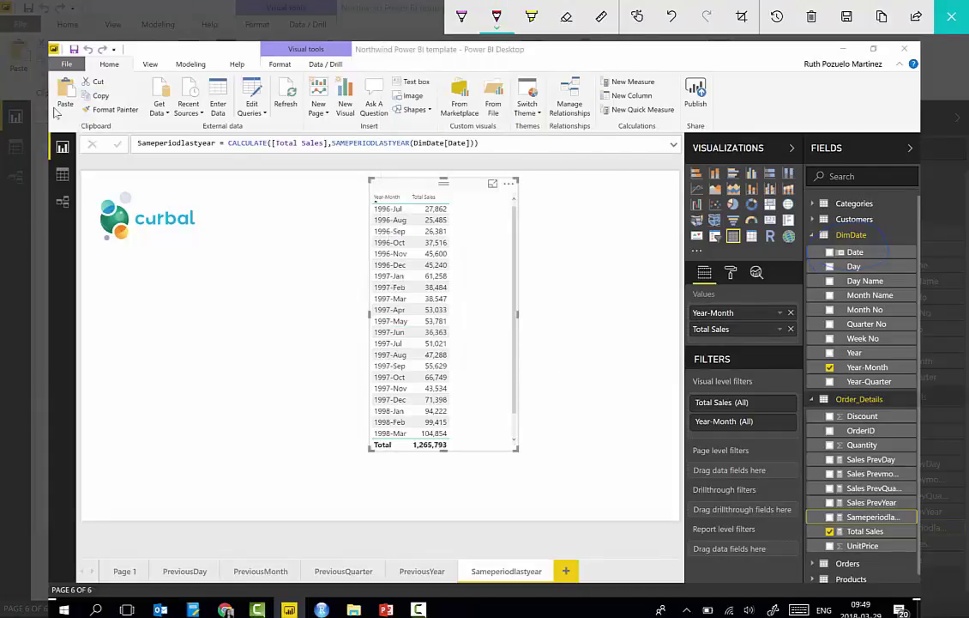
pyautogui.click(497, 16)
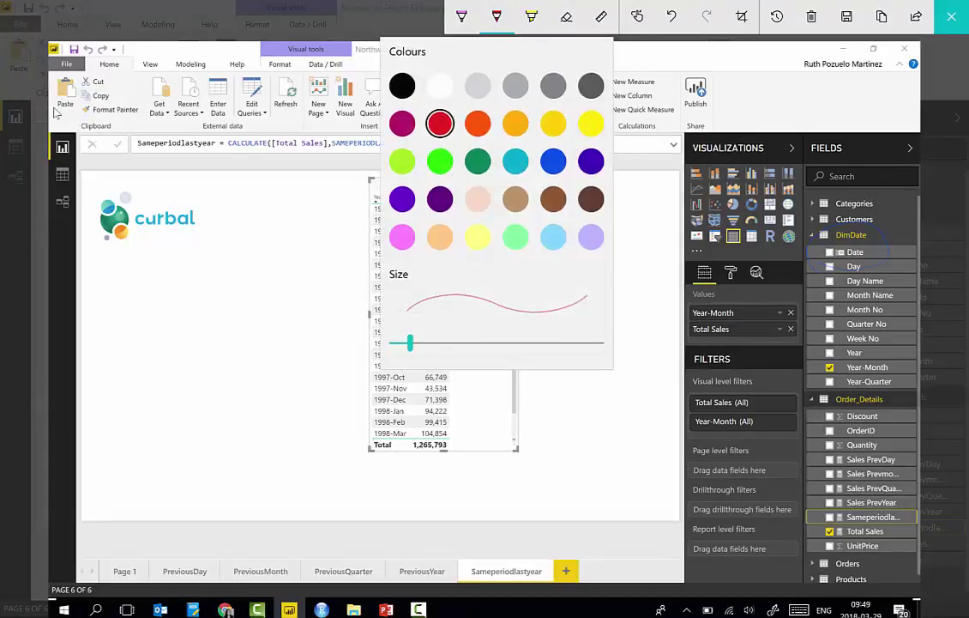
pyautogui.click(410, 341)
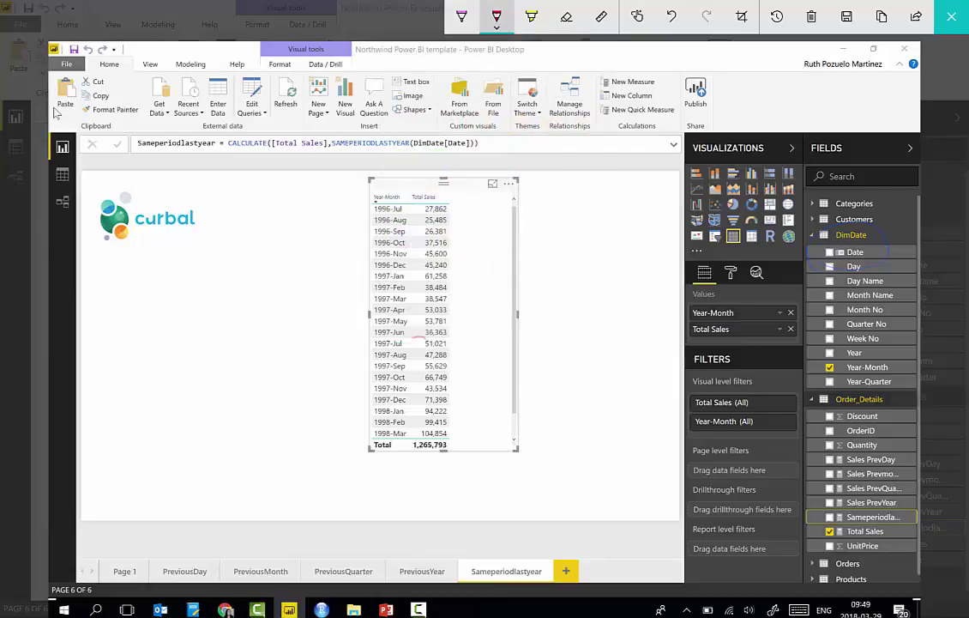
pyautogui.click(496, 16)
pyautogui.moveTo(417, 341); pyautogui.dragTo(426, 337)
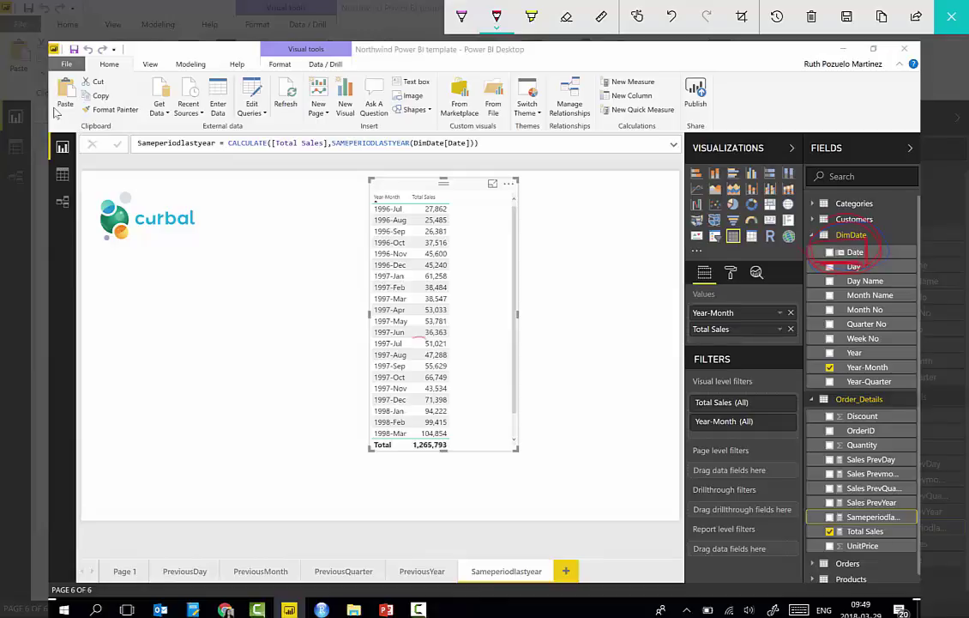
# Mark the DimDate Date field with an arrow to its formula reference, circle SAMEPERIODLASTYEAR, and close the sketch.
pyautogui.moveTo(827, 256); pyautogui.dragTo(845, 254)
pyautogui.moveTo(815, 257)
pyautogui.mouseDown()
pyautogui.moveTo(592, 211)
pyautogui.moveTo(448, 144)
pyautogui.moveTo(476, 156)
pyautogui.moveTo(455, 153)
pyautogui.moveTo(476, 158)
pyautogui.moveTo(474, 167)
pyautogui.mouseUp()
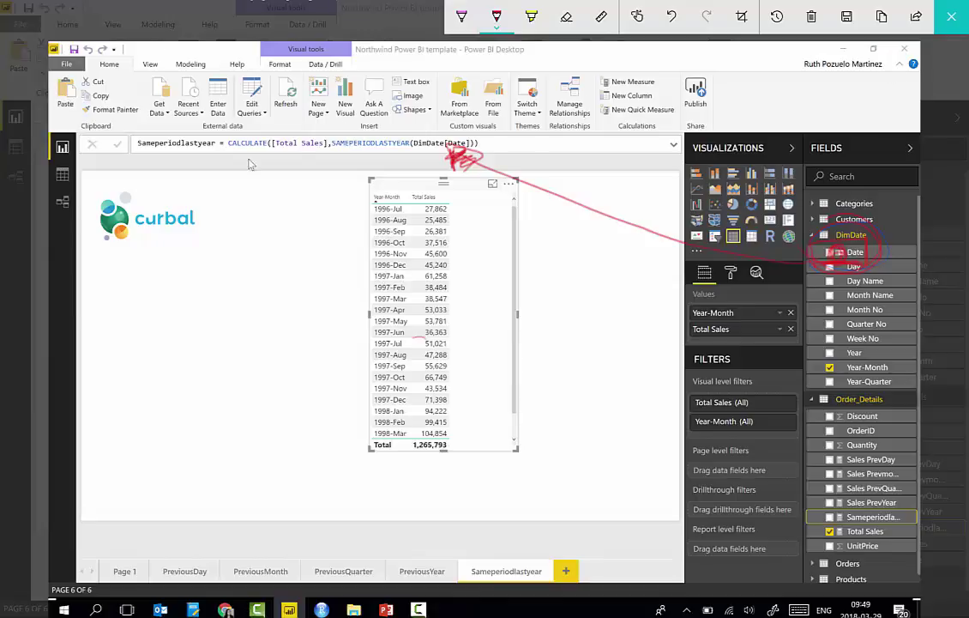
pyautogui.moveTo(360, 149)
pyautogui.mouseDown()
pyautogui.moveTo(403, 130)
pyautogui.moveTo(331, 144)
pyautogui.moveTo(360, 149)
pyautogui.mouseUp()
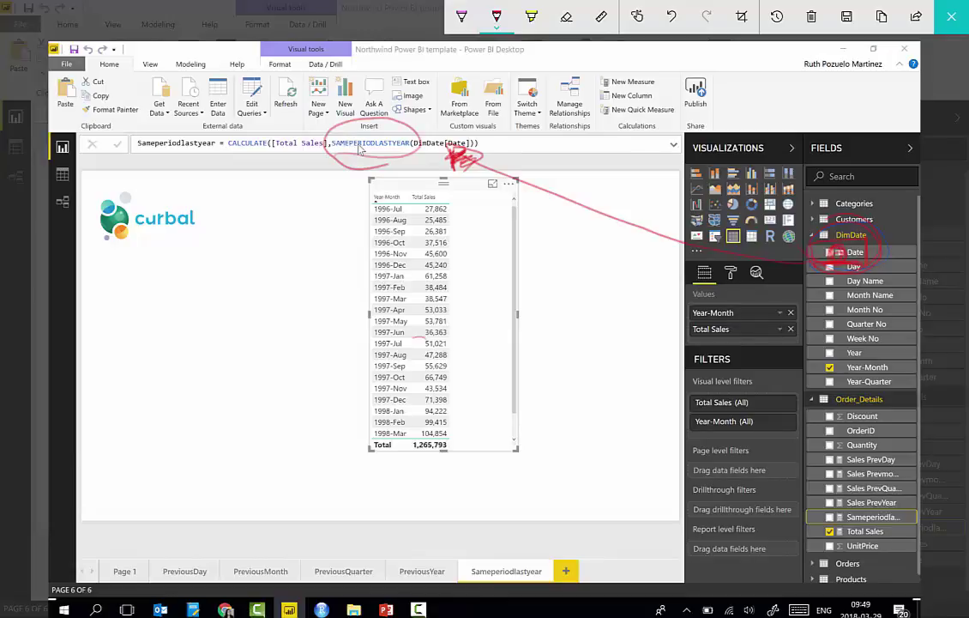
pyautogui.click(948, 18)
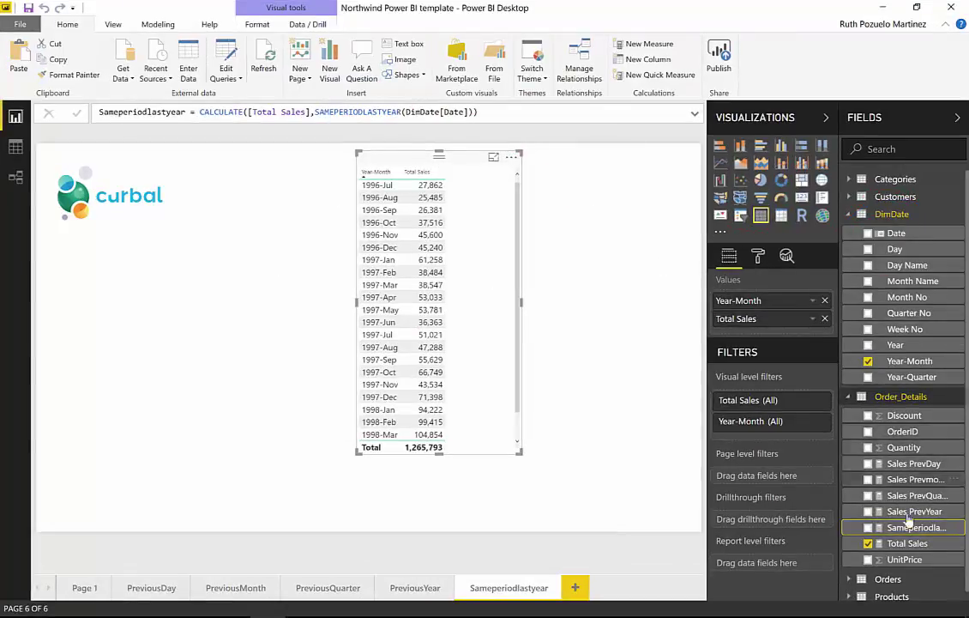
# Add the Sameperiodlastyear measure to the sales table and sort the table by Year-Month in descending order.
pyautogui.moveTo(916, 528); pyautogui.dragTo(437, 377)
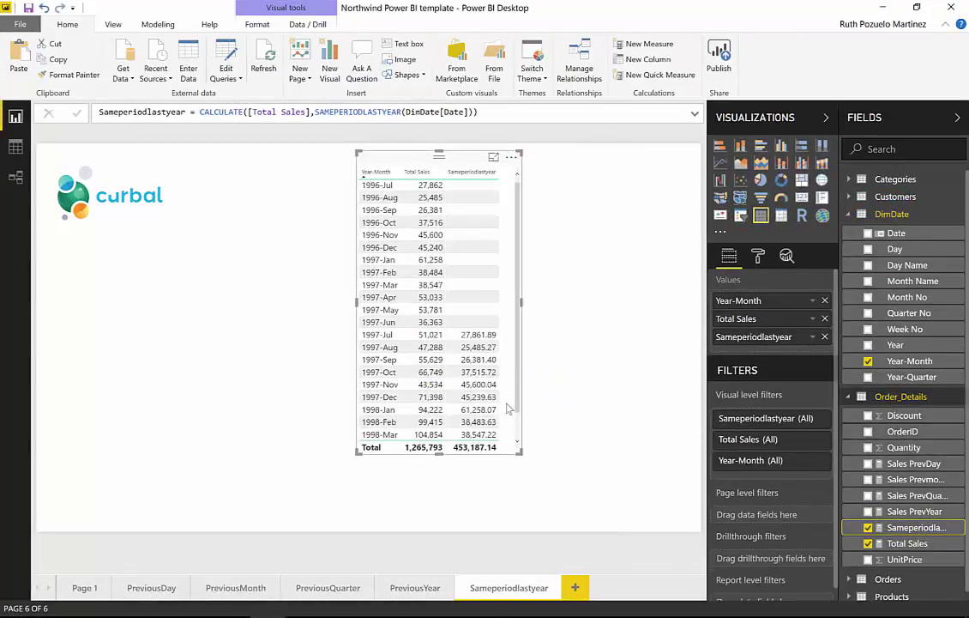
pyautogui.click(388, 171)
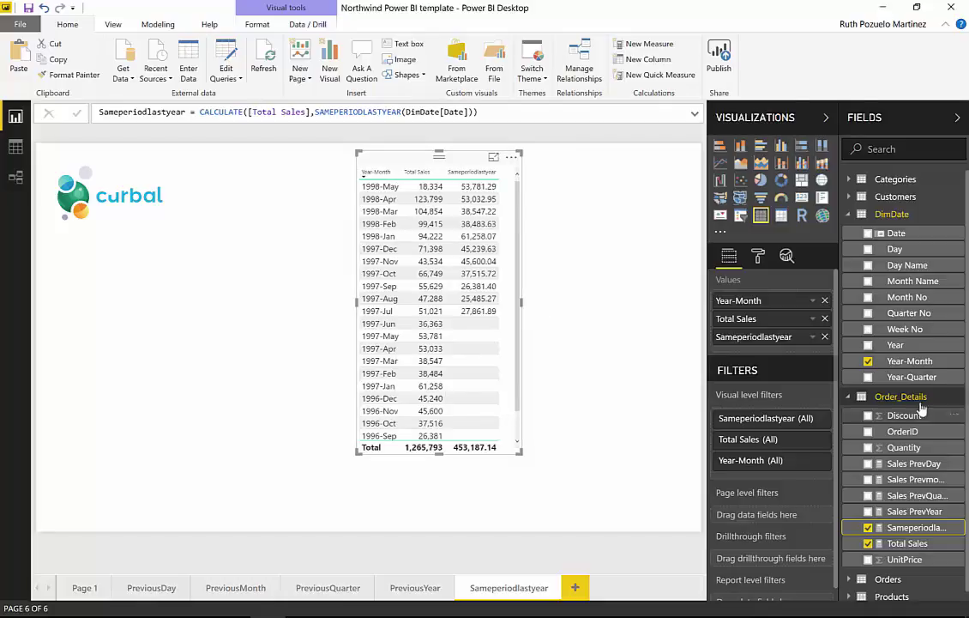
# Format the Sameperiodlastyear measure as a whole number with a thousands separator.
pyautogui.click(157, 25)
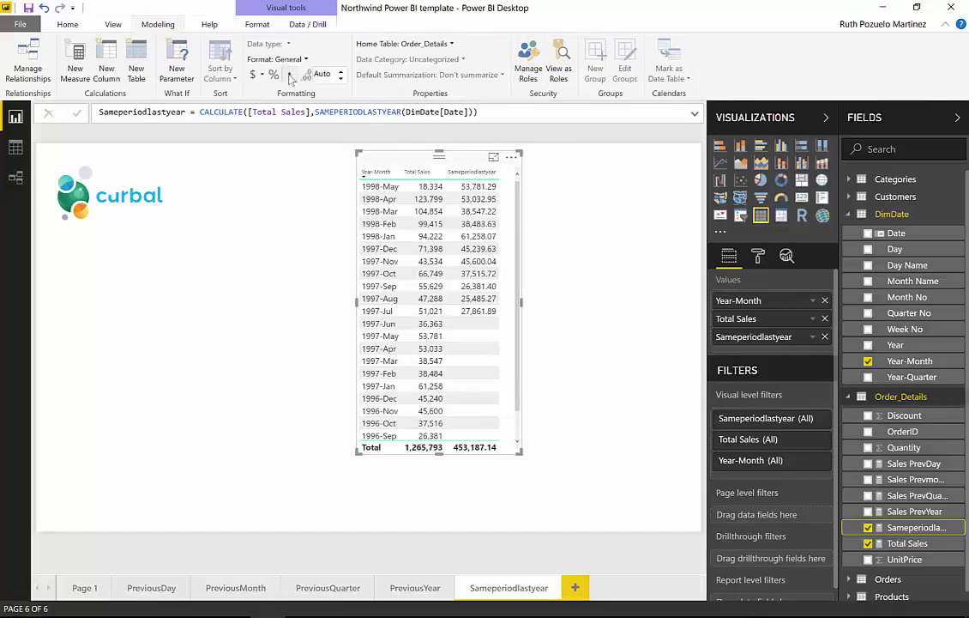
pyautogui.click(294, 61)
pyautogui.click(287, 139)
pyautogui.click(289, 76)
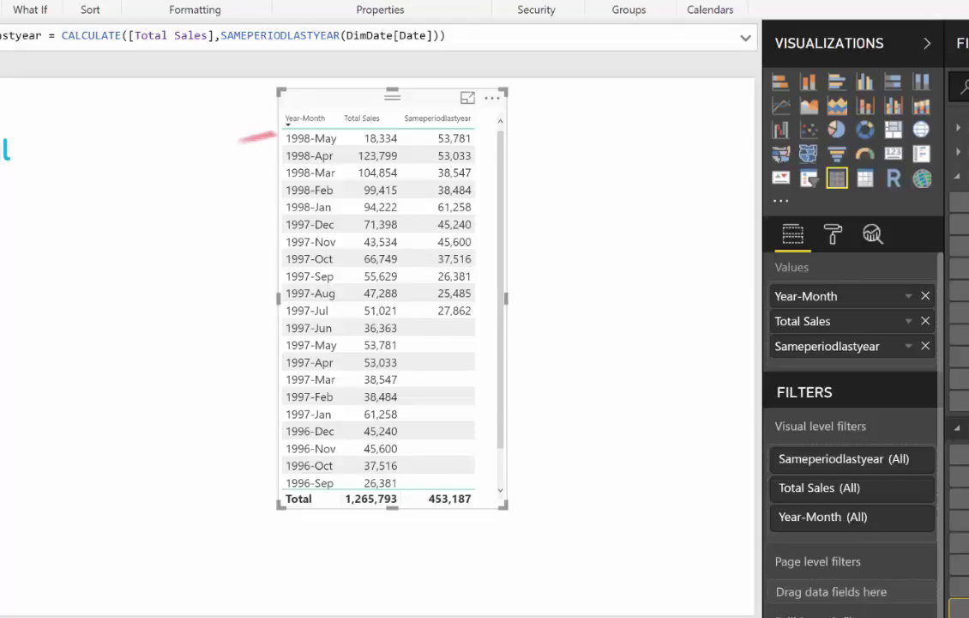
# With the red pen, circle 1998-May, its Total Sales and its Sameperiodlastyear value, and draw an arrow pointing to the month.
pyautogui.click(420, 2)
pyautogui.click(333, 9)
pyautogui.moveTo(274, 146)
pyautogui.mouseDown()
pyautogui.moveTo(330, 148)
pyautogui.moveTo(268, 133)
pyautogui.moveTo(274, 145)
pyautogui.mouseUp()
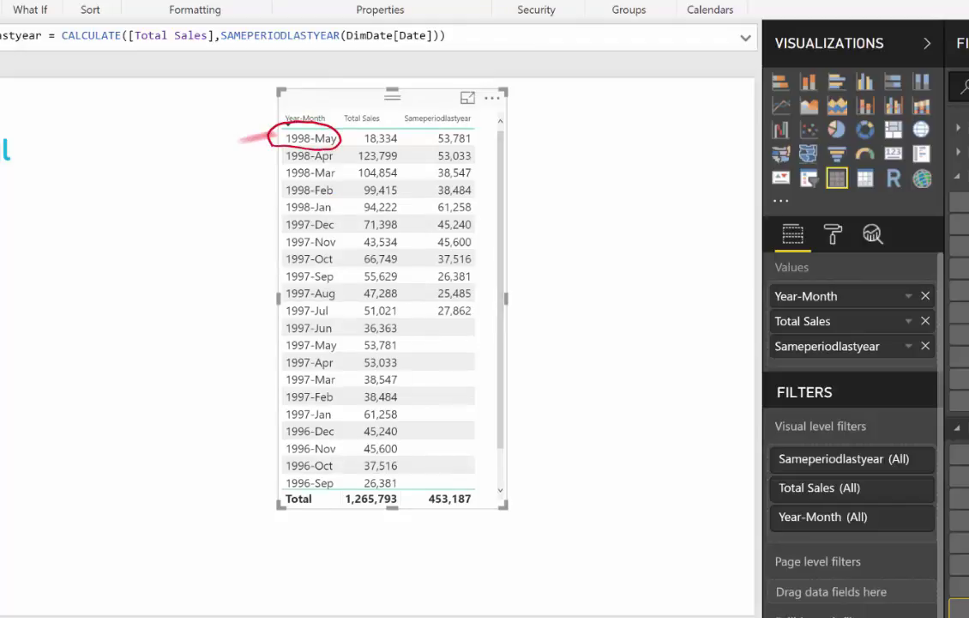
pyautogui.moveTo(221, 164); pyautogui.dragTo(259, 151)
pyautogui.moveTo(356, 146)
pyautogui.mouseDown()
pyautogui.moveTo(403, 139)
pyautogui.moveTo(365, 127)
pyautogui.moveTo(348, 142)
pyautogui.moveTo(371, 150)
pyautogui.mouseUp()
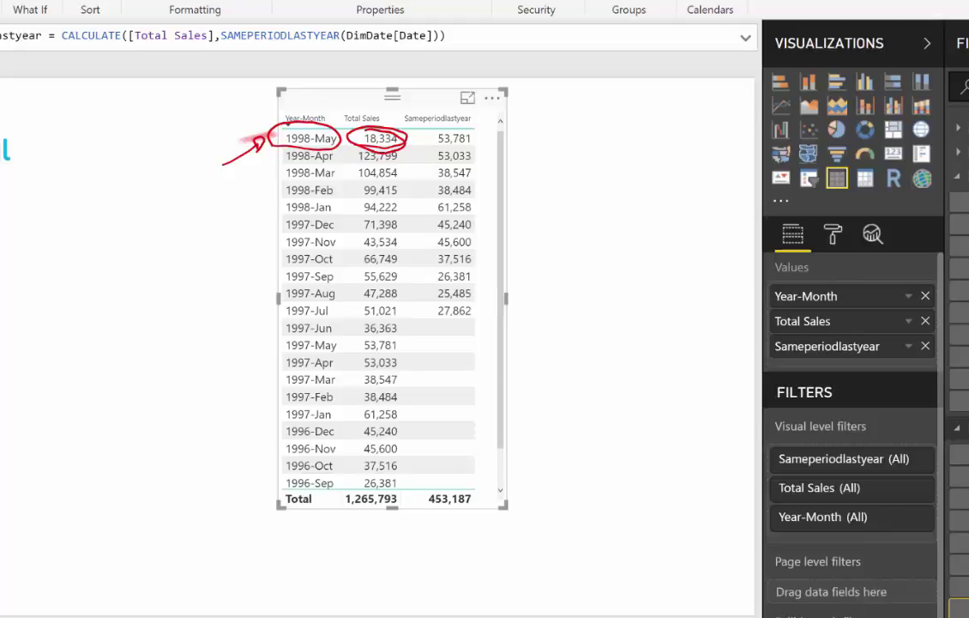
pyautogui.moveTo(470, 126)
pyautogui.mouseDown()
pyautogui.moveTo(422, 139)
pyautogui.moveTo(477, 133)
pyautogui.mouseUp()
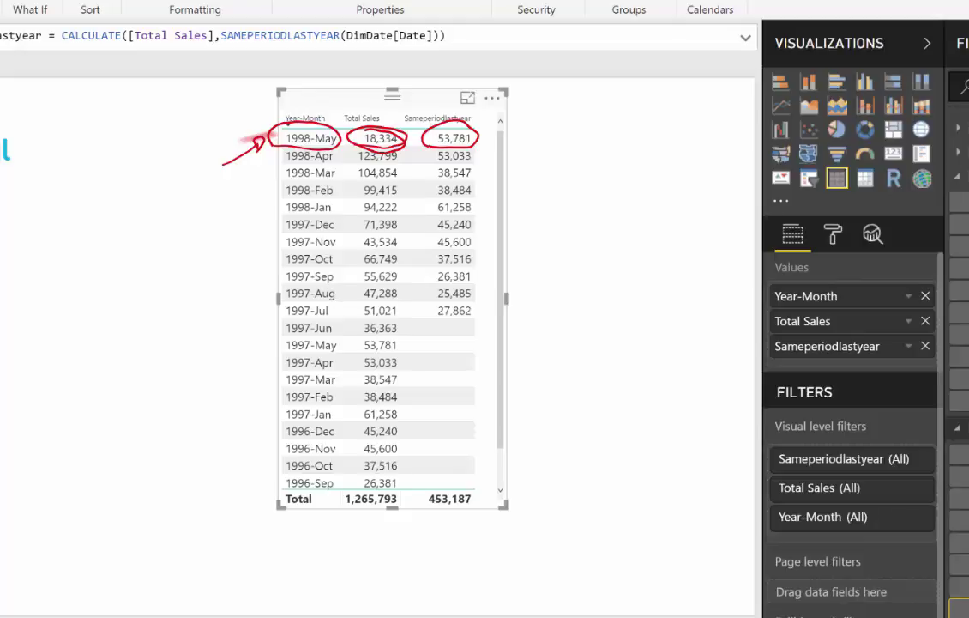
# Handwrite "1997 May" beside the arrow that points to the 1998-May row.
pyautogui.moveTo(143, 197)
pyautogui.mouseDown()
pyautogui.moveTo(153, 222)
pyautogui.moveTo(199, 181)
pyautogui.mouseUp()
pyautogui.moveTo(199, 178); pyautogui.dragTo(232, 180)
pyautogui.moveTo(239, 161); pyautogui.dragTo(228, 185)
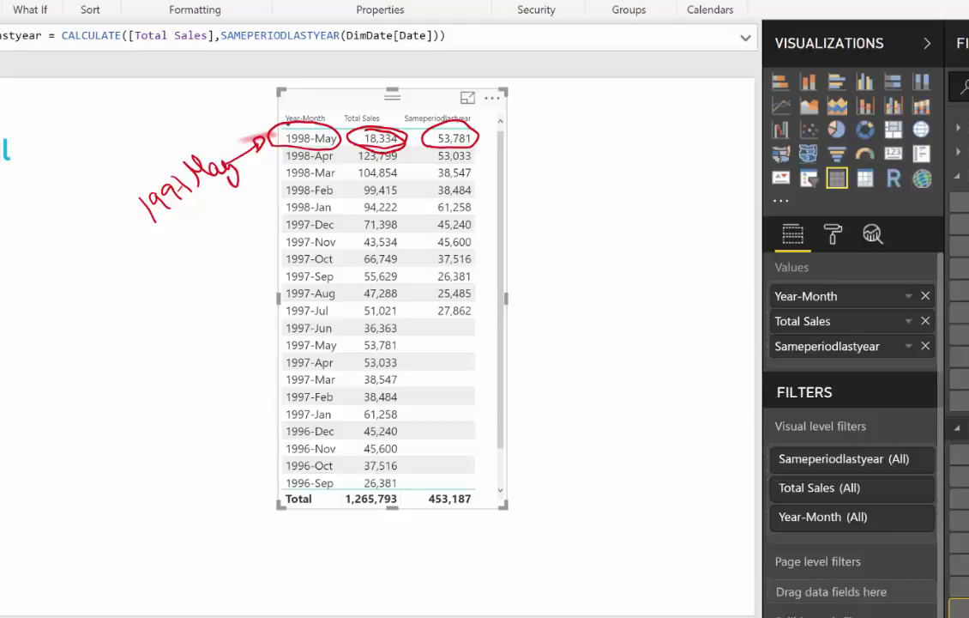
# Circle 1997-May and its sales, link them to 1998-May's Sameperiodlastyear value with a two-headed arrow, and draw downward arrows along both value columns.
pyautogui.moveTo(335, 342)
pyautogui.mouseDown()
pyautogui.moveTo(285, 351)
pyautogui.moveTo(370, 352)
pyautogui.moveTo(390, 336)
pyautogui.moveTo(352, 348)
pyautogui.moveTo(410, 304)
pyautogui.moveTo(431, 155)
pyautogui.mouseUp()
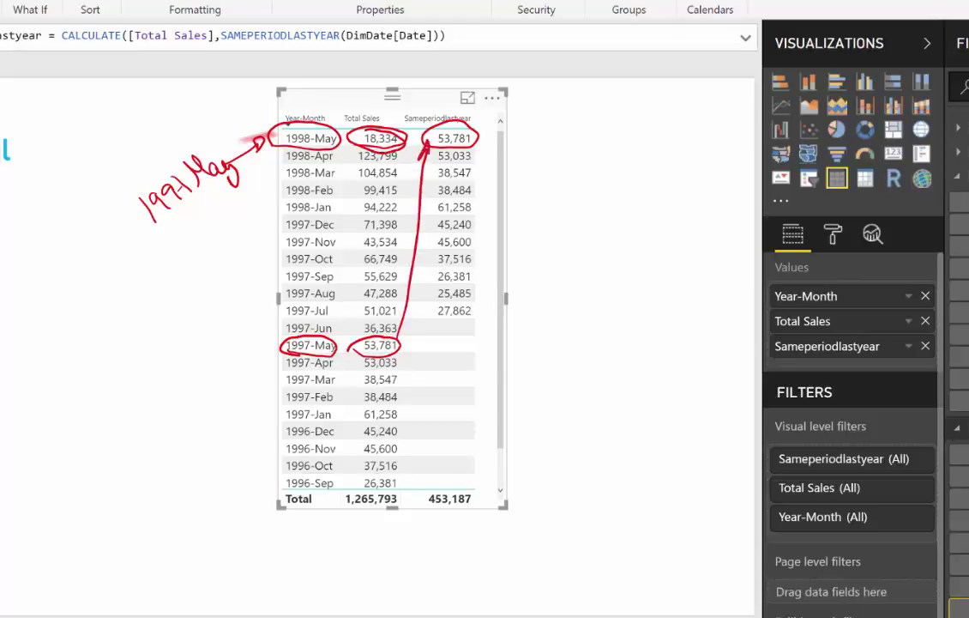
pyautogui.moveTo(392, 326); pyautogui.dragTo(404, 323)
pyautogui.moveTo(483, 135); pyautogui.dragTo(490, 248)
pyautogui.moveTo(407, 348)
pyautogui.mouseDown()
pyautogui.moveTo(413, 493)
pyautogui.moveTo(421, 477)
pyautogui.mouseUp()
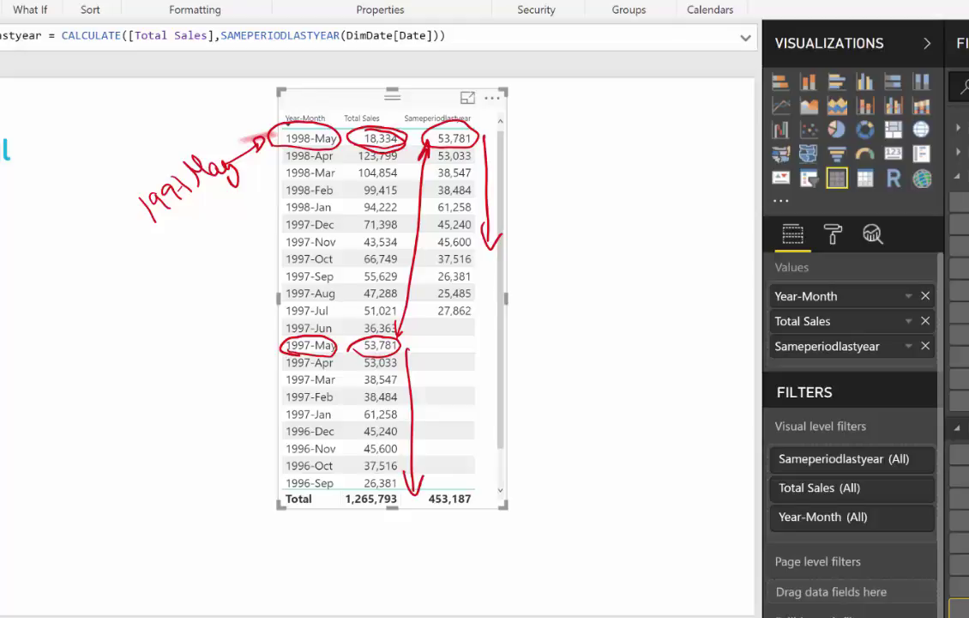
# With the red pen, mark the oldest Sameperiodlastyear values and the matching 1996 Total Sales values in the table.
pyautogui.moveTo(444, 287); pyautogui.dragTo(477, 279)
pyautogui.moveTo(386, 495); pyautogui.dragTo(406, 484)
pyautogui.moveTo(389, 475); pyautogui.dragTo(406, 463)
pyautogui.moveTo(466, 272); pyautogui.dragTo(478, 265)
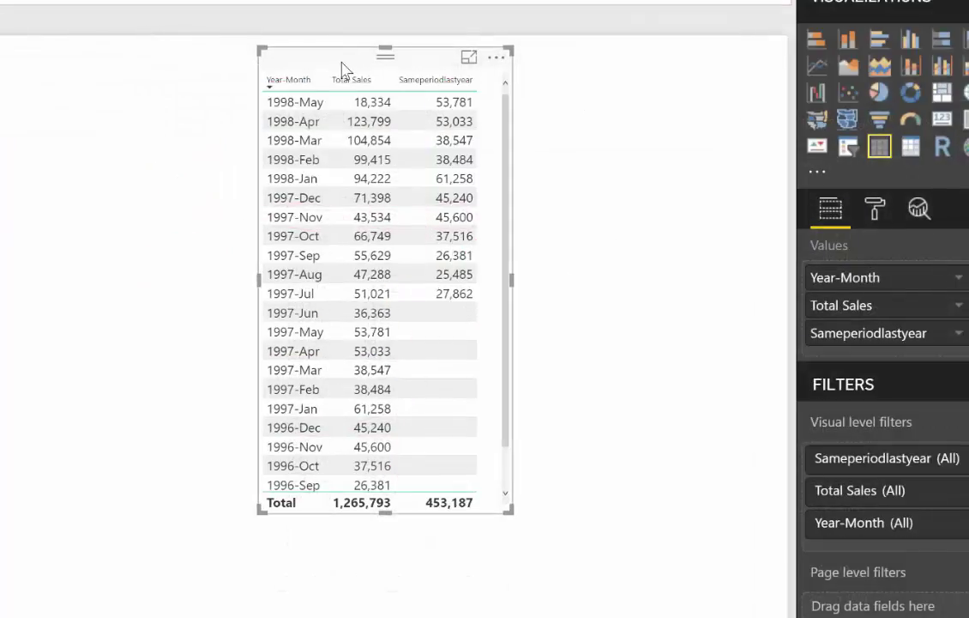
# Reposition and shrink the monthly sales table to free space beside it on the page.
pyautogui.moveTo(339, 63); pyautogui.dragTo(284, 93)
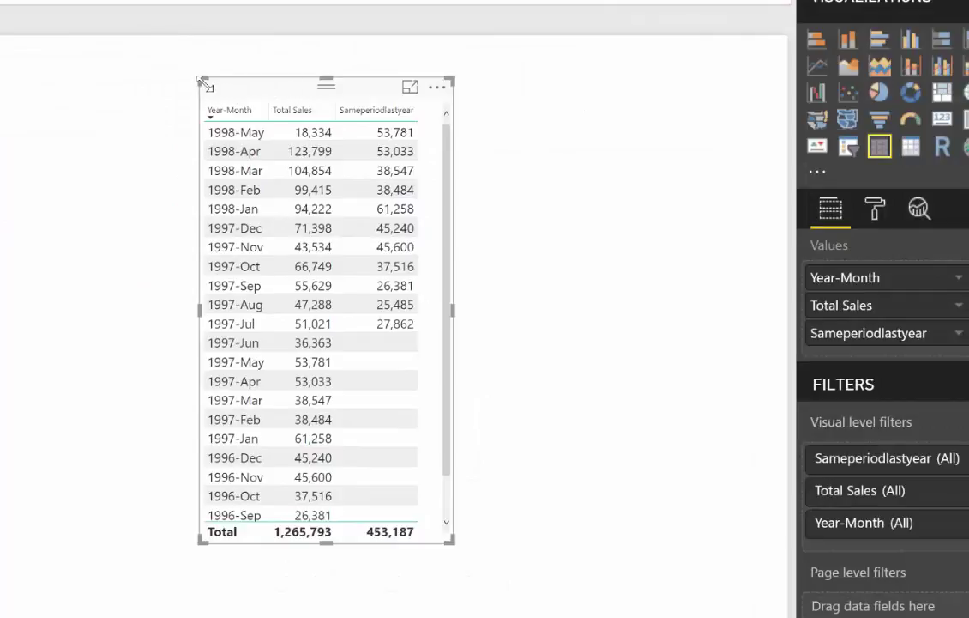
pyautogui.moveTo(207, 86); pyautogui.dragTo(213, 126)
pyautogui.moveTo(327, 156); pyautogui.dragTo(266, 130)
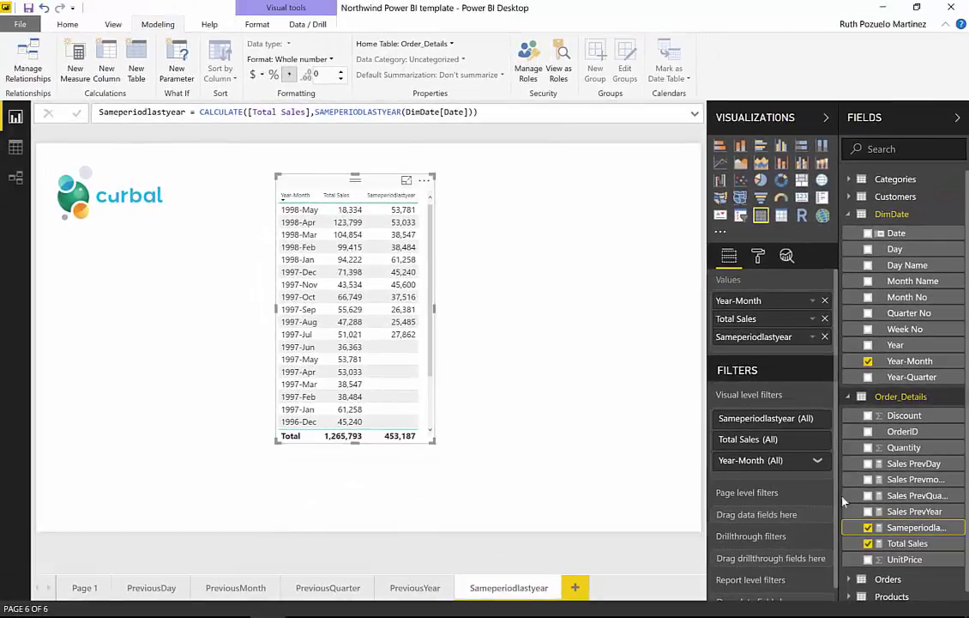
# Add a small card showing Total Sales beside the monthly sales table.
pyautogui.moveTo(743, 437); pyautogui.dragTo(546, 237)
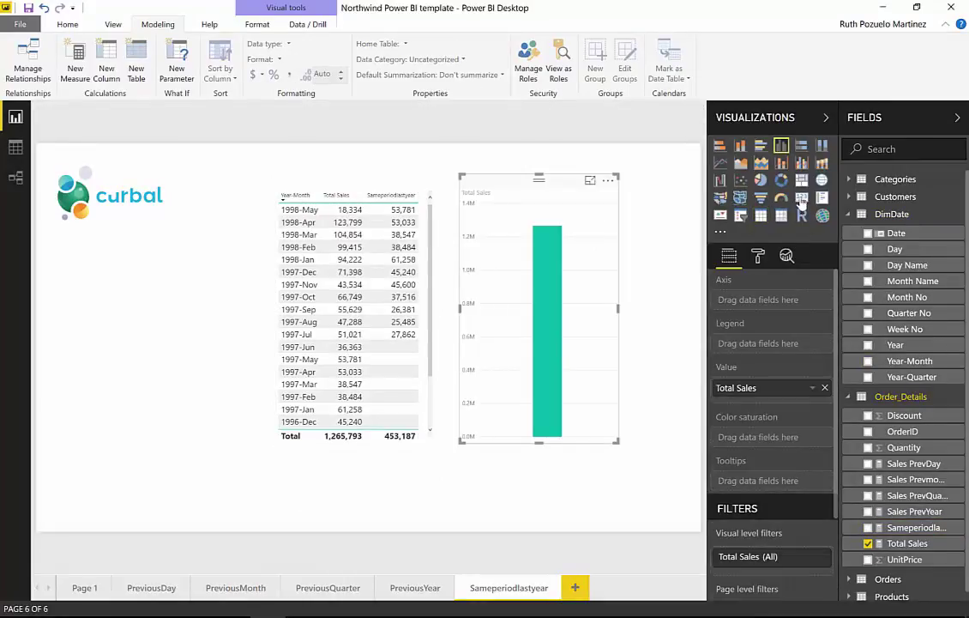
pyautogui.click(802, 198)
pyautogui.moveTo(616, 441)
pyautogui.mouseDown()
pyautogui.moveTo(614, 407)
pyautogui.moveTo(555, 249)
pyautogui.mouseUp()
# Set the Total Sales card's data label display units to None.
pyautogui.click(757, 256)
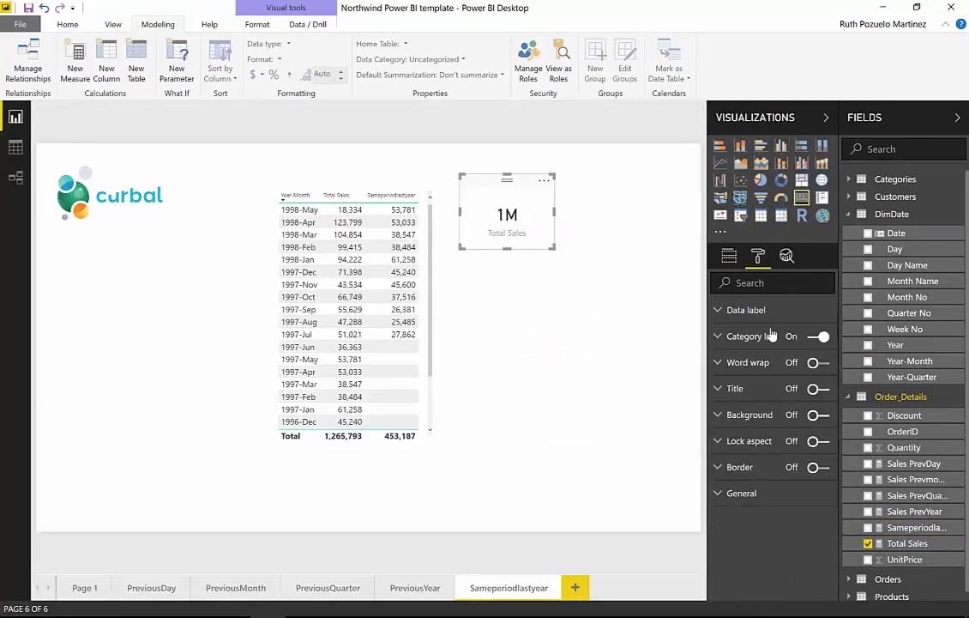
pyautogui.click(766, 339)
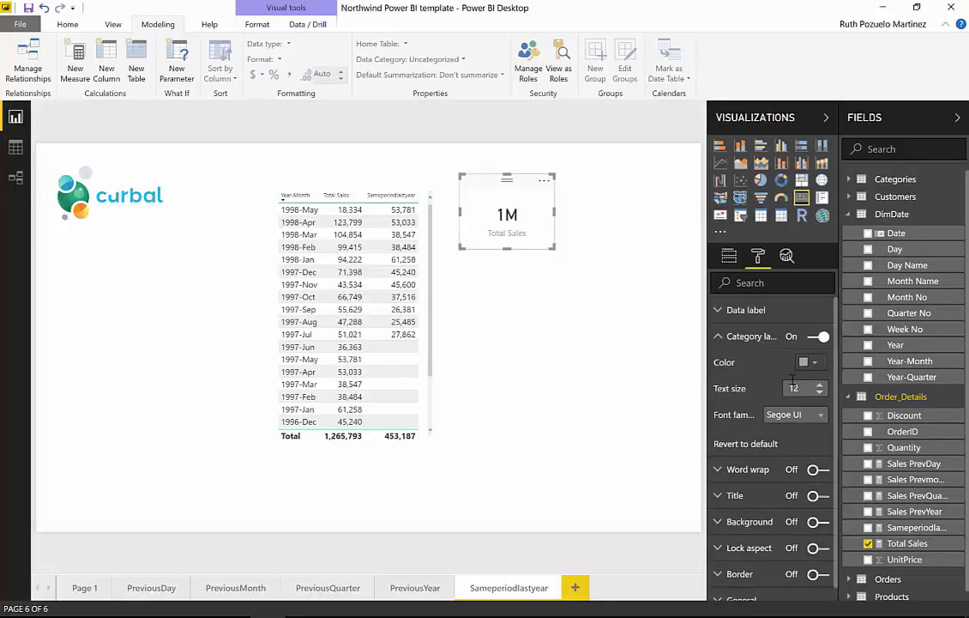
pyautogui.click(729, 311)
pyautogui.click(798, 364)
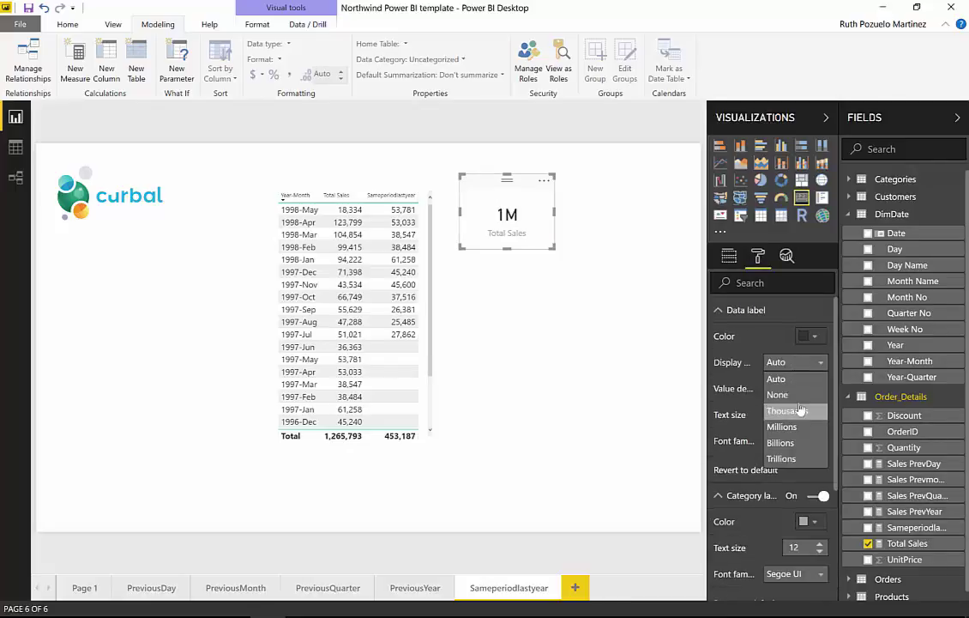
pyautogui.click(782, 392)
# Add a compact card showing the Sameperiodlastyear measure, with its data label display units set to None.
pyautogui.moveTo(899, 530); pyautogui.dragTo(566, 352)
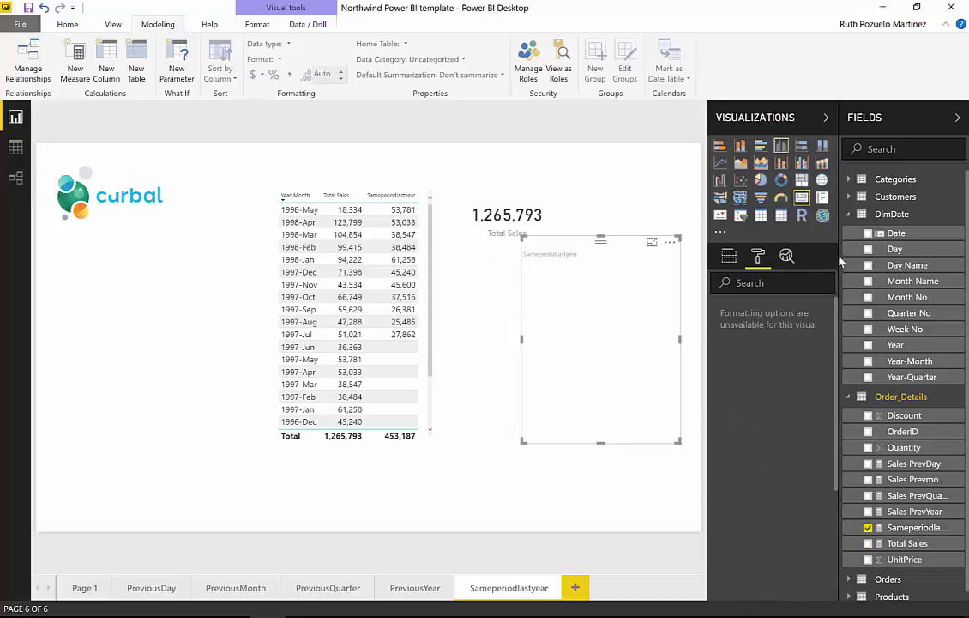
pyautogui.click(802, 197)
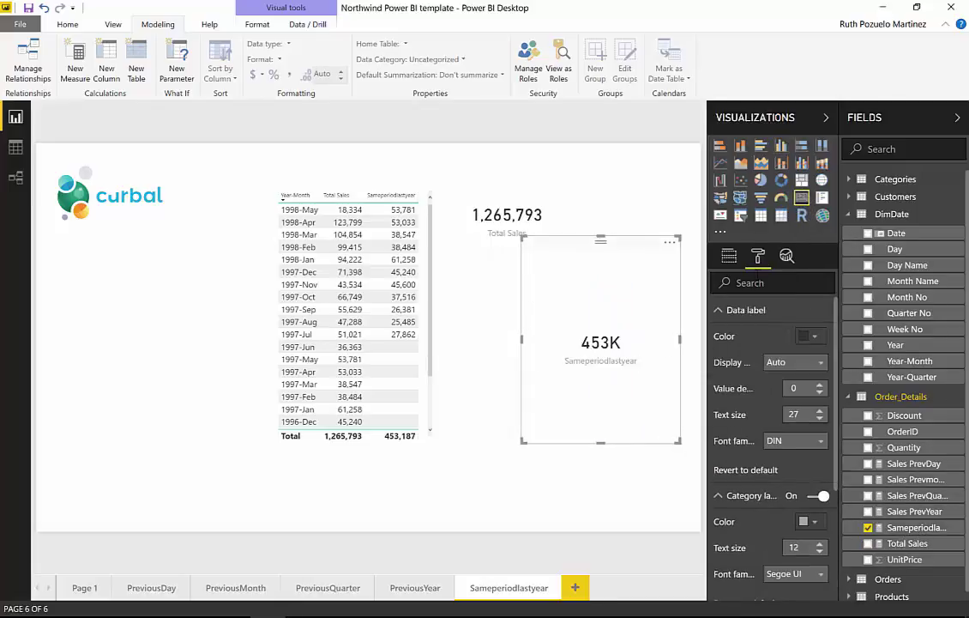
pyautogui.click(794, 362)
pyautogui.click(780, 389)
pyautogui.moveTo(521, 442); pyautogui.dragTo(538, 311)
# Arrange the two cards side by side near the page's upper edge, and shift the table toward the logo.
pyautogui.moveTo(548, 227); pyautogui.dragTo(523, 279)
pyautogui.moveTo(369, 187); pyautogui.dragTo(347, 196)
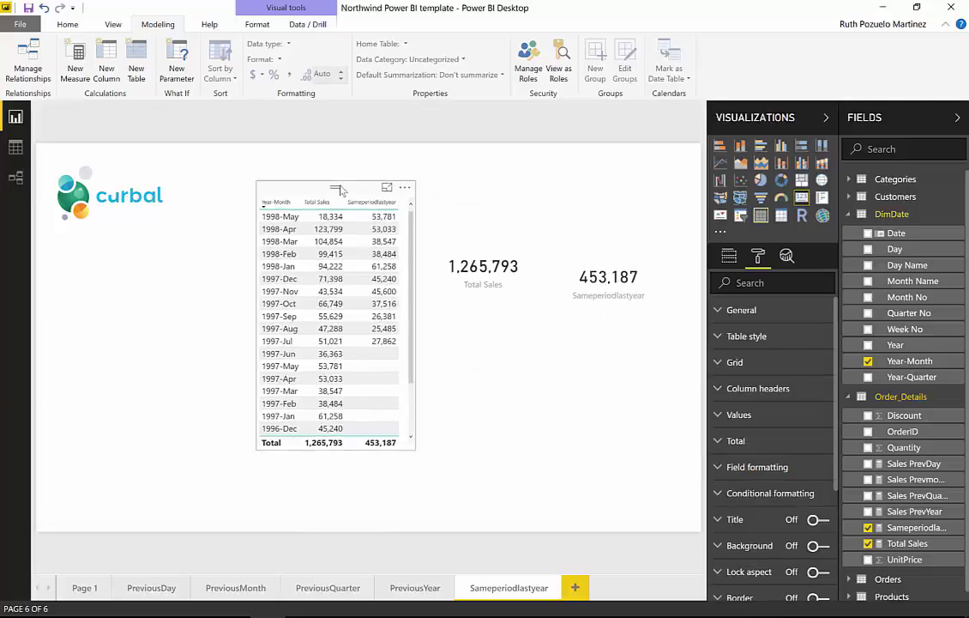
pyautogui.moveTo(611, 249); pyautogui.dragTo(613, 190)
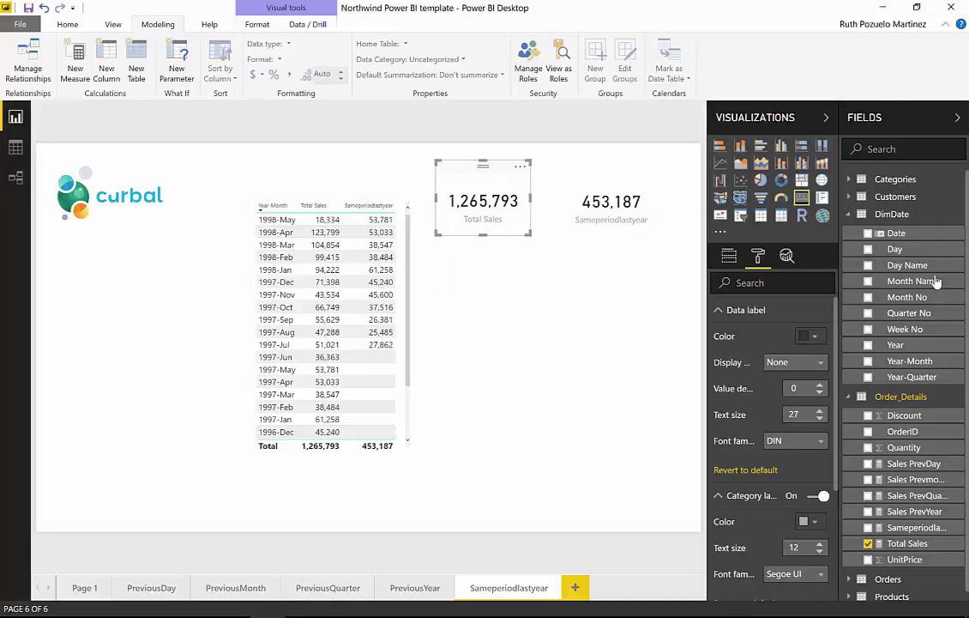
# Add a date range slicer on the Date field of DimDate below the logo and reduce its height.
pyautogui.moveTo(922, 234); pyautogui.dragTo(150, 292)
pyautogui.click(741, 215)
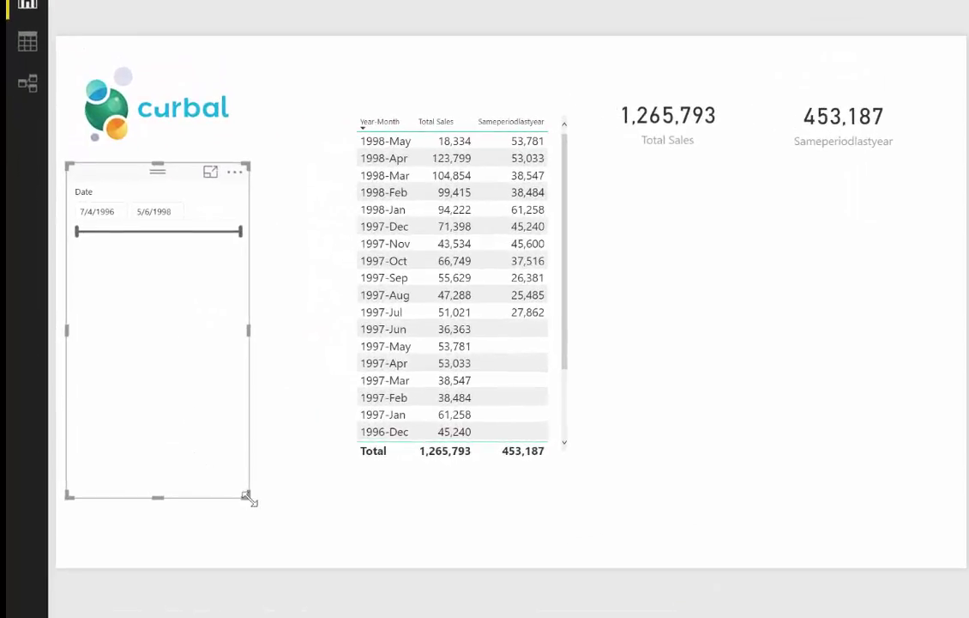
pyautogui.moveTo(207, 477); pyautogui.dragTo(216, 297)
pyautogui.moveTo(258, 271); pyautogui.dragTo(251, 264)
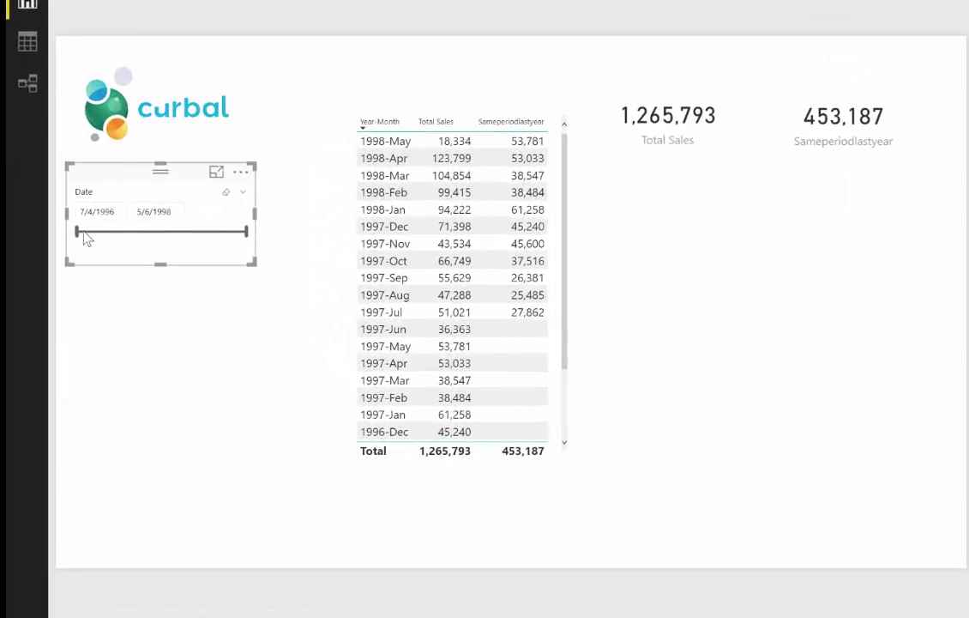
# Narrow the date slicer's range to 2/1/1997 through 12/15/1997.
pyautogui.moveTo(99, 230); pyautogui.dragTo(130, 231)
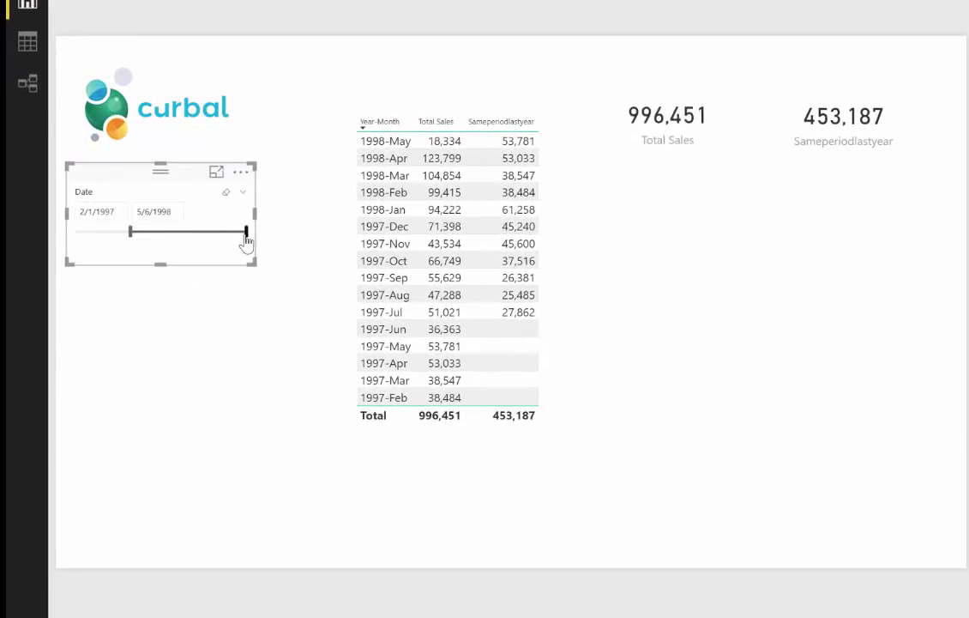
pyautogui.moveTo(246, 235); pyautogui.dragTo(211, 237)
# Shorten the monthly sales table by lowering its upper edge.
pyautogui.click(441, 101)
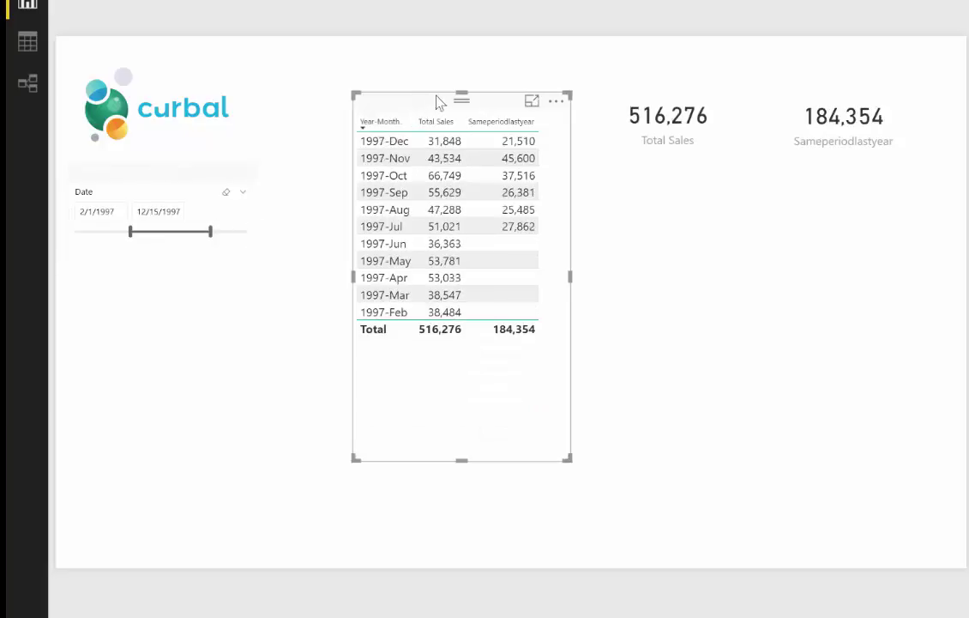
pyautogui.moveTo(463, 92); pyautogui.dragTo(463, 176)
pyautogui.moveTo(463, 247); pyautogui.dragTo(489, 274)
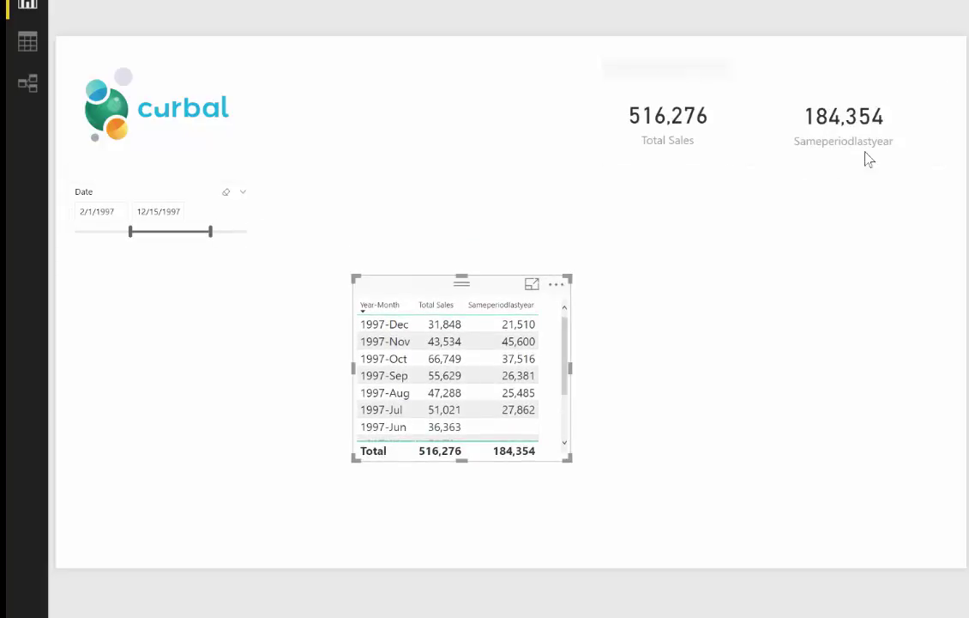
# Widen the date slicer's range to 1/9/1997 through 4/4/1998.
pyautogui.moveTo(210, 232); pyautogui.dragTo(238, 232)
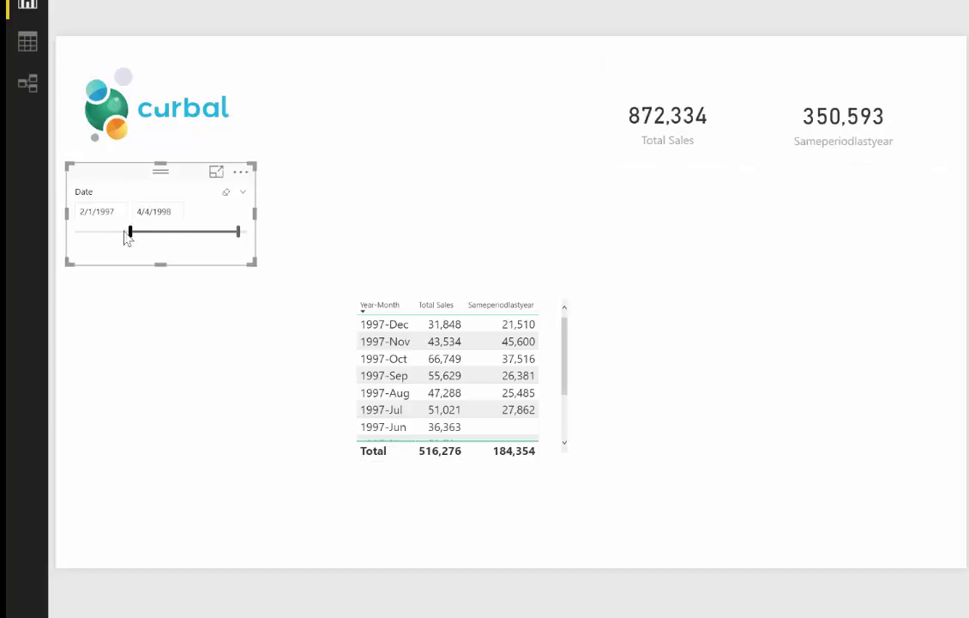
pyautogui.moveTo(125, 240); pyautogui.dragTo(102, 238)
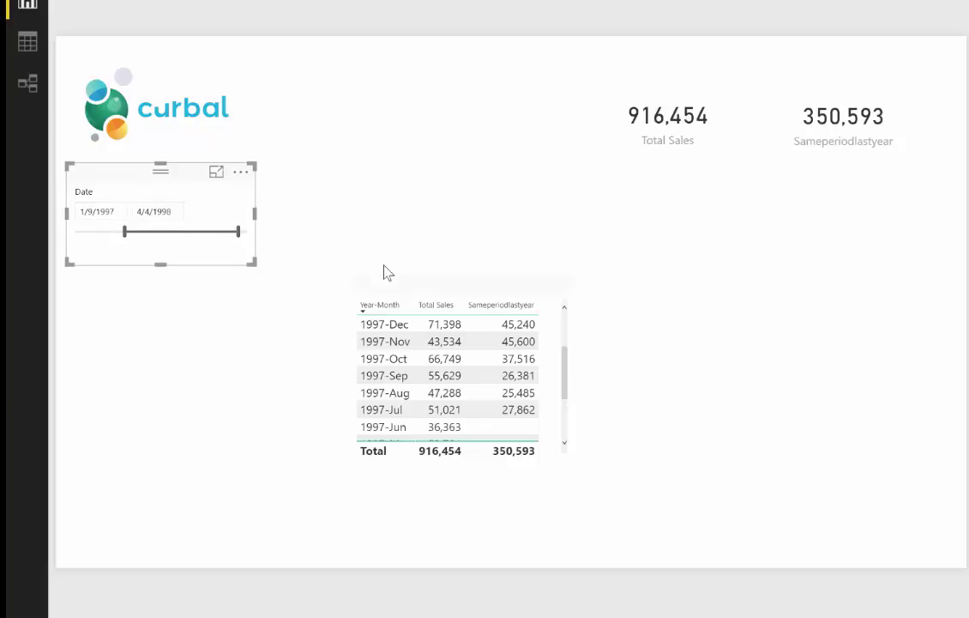
# Move the monthly sales table back up beside the logo and lengthen it to show more months.
pyautogui.moveTo(426, 301); pyautogui.dragTo(418, 108)
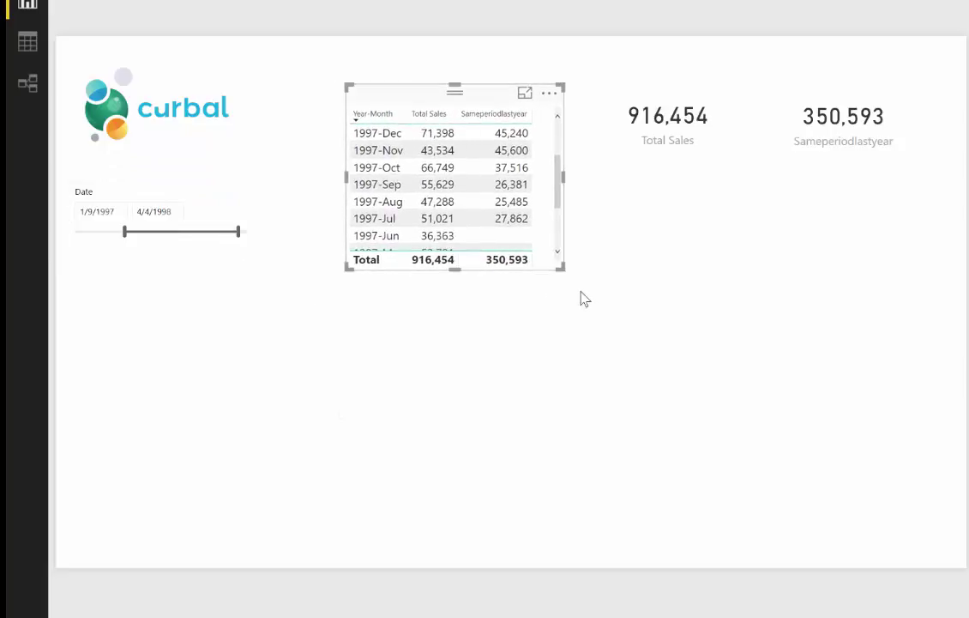
pyautogui.moveTo(561, 269); pyautogui.dragTo(570, 364)
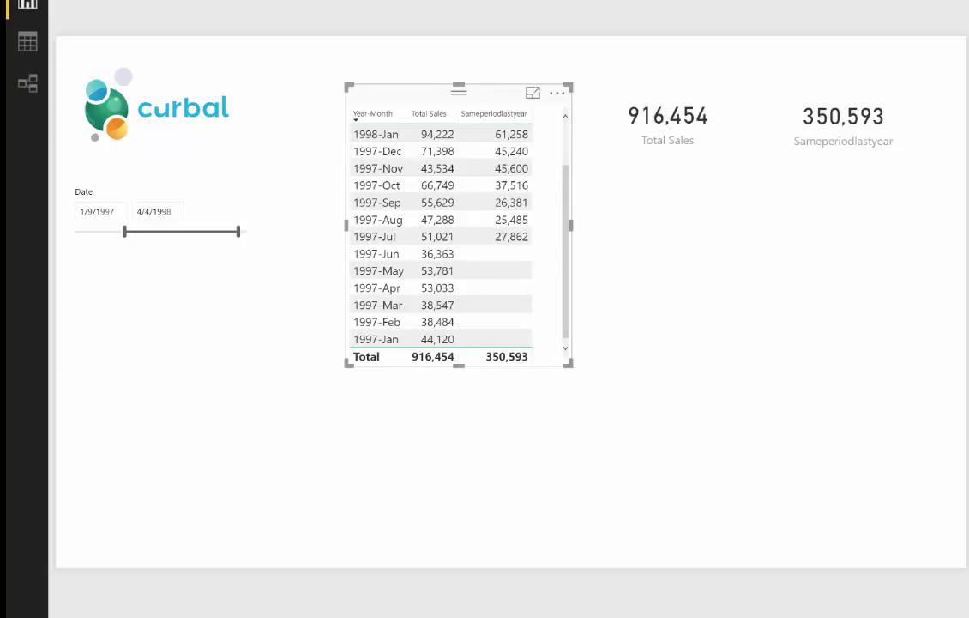
# Switch the slicer's field from Date to Year-Month and enlarge it to list more months.
pyautogui.click(123, 183)
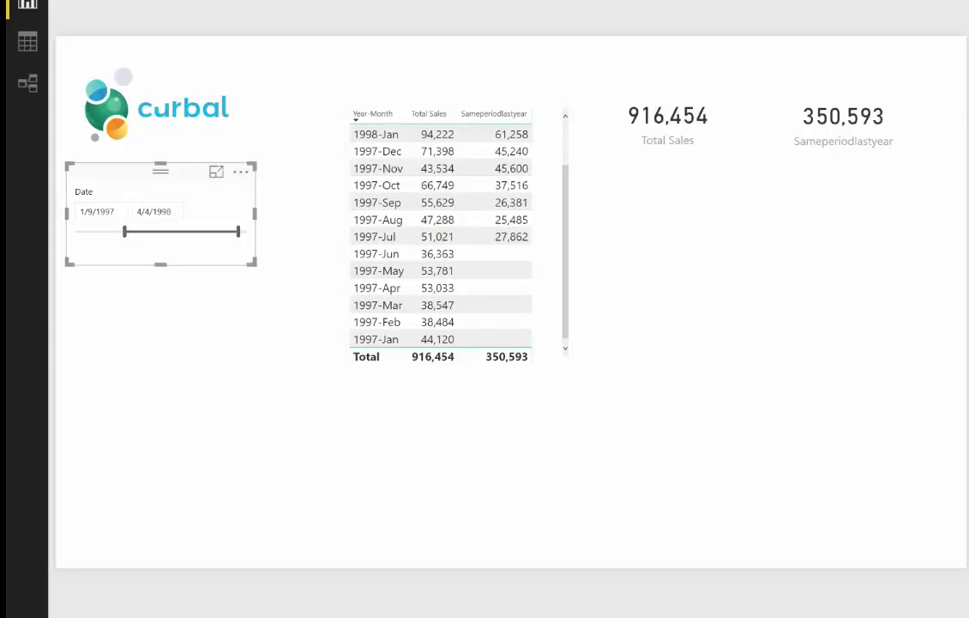
pyautogui.moveTo(968, 258); pyautogui.dragTo(960, 252)
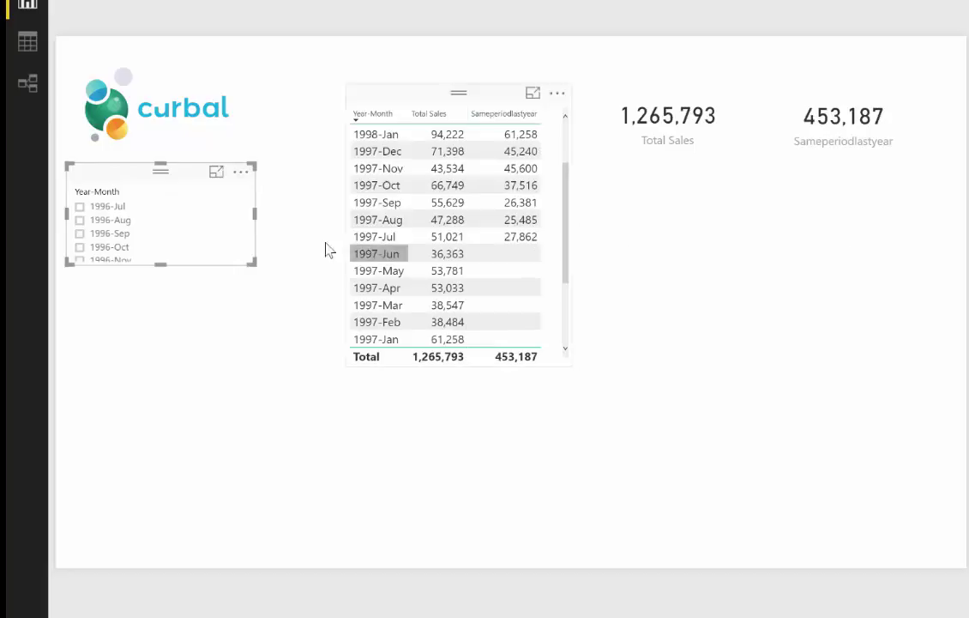
pyautogui.moveTo(259, 263); pyautogui.dragTo(256, 470)
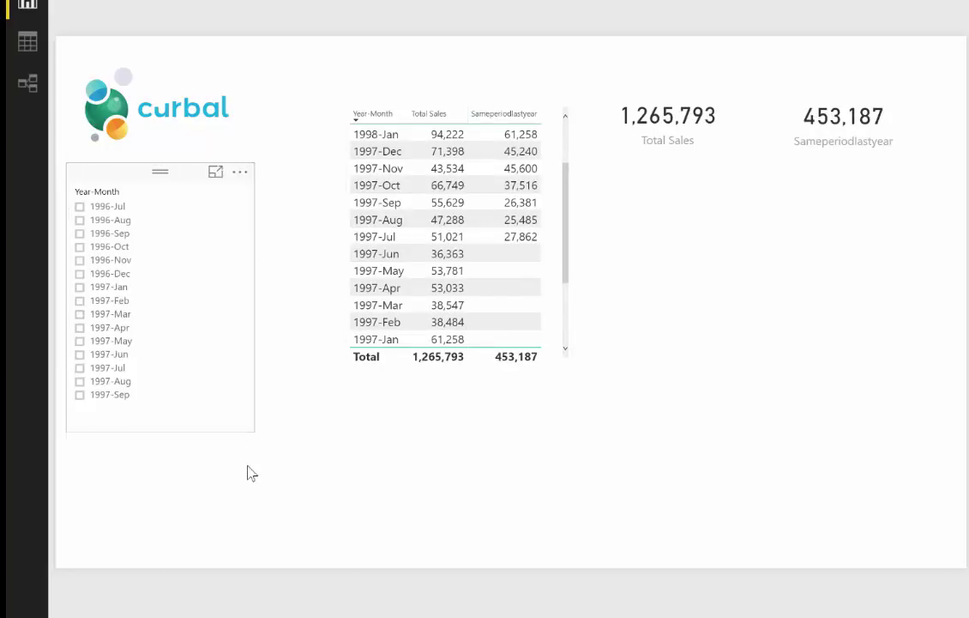
# Filter the report to 1998-May with the Year-Month slicer.
pyautogui.scroll(-3, 225, 412)
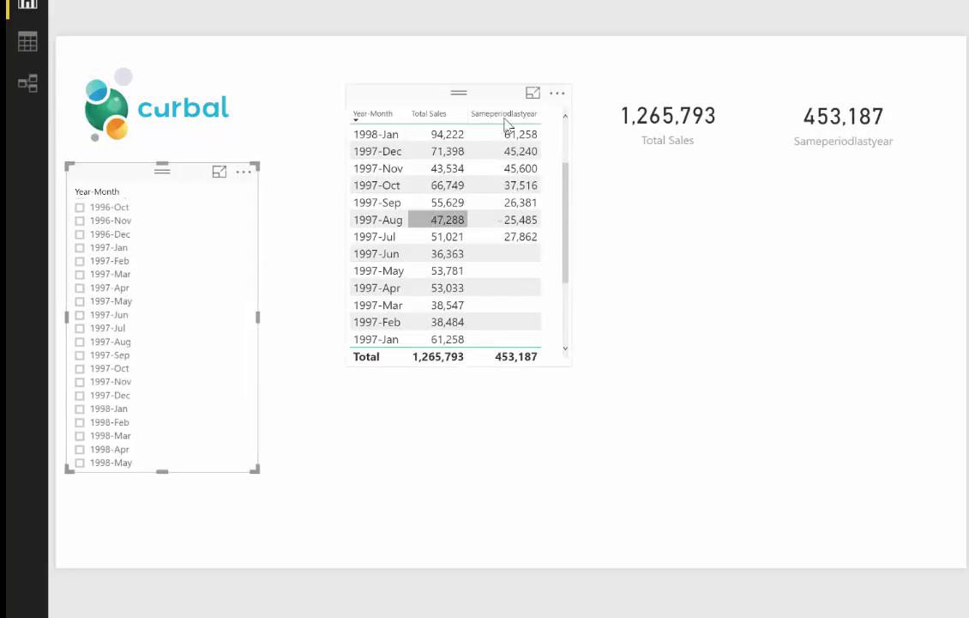
pyautogui.click(111, 464)
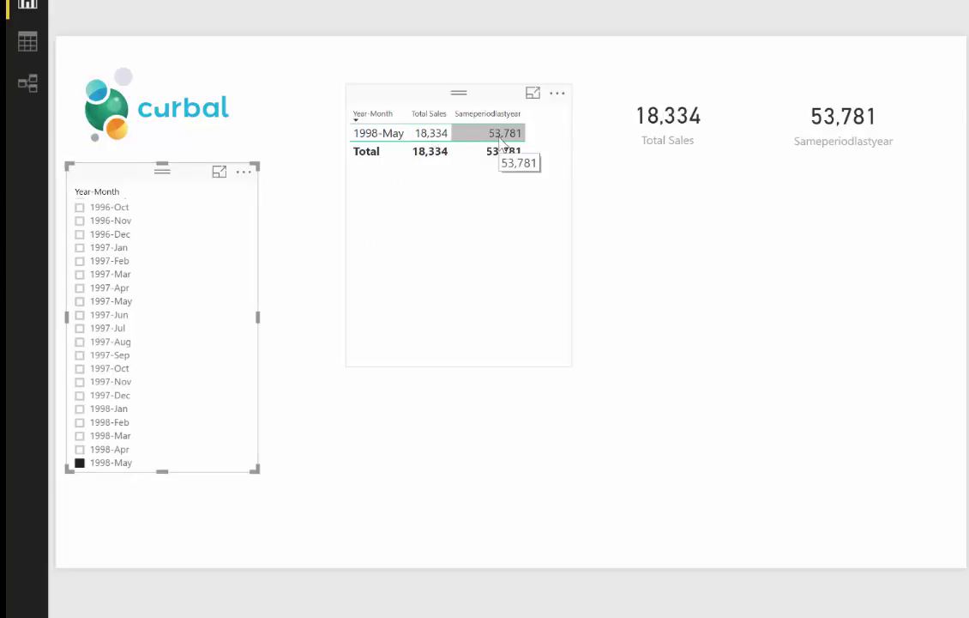
# Duplicate the monthly sales table and place the copy below the two cards.
pyautogui.click(432, 101)
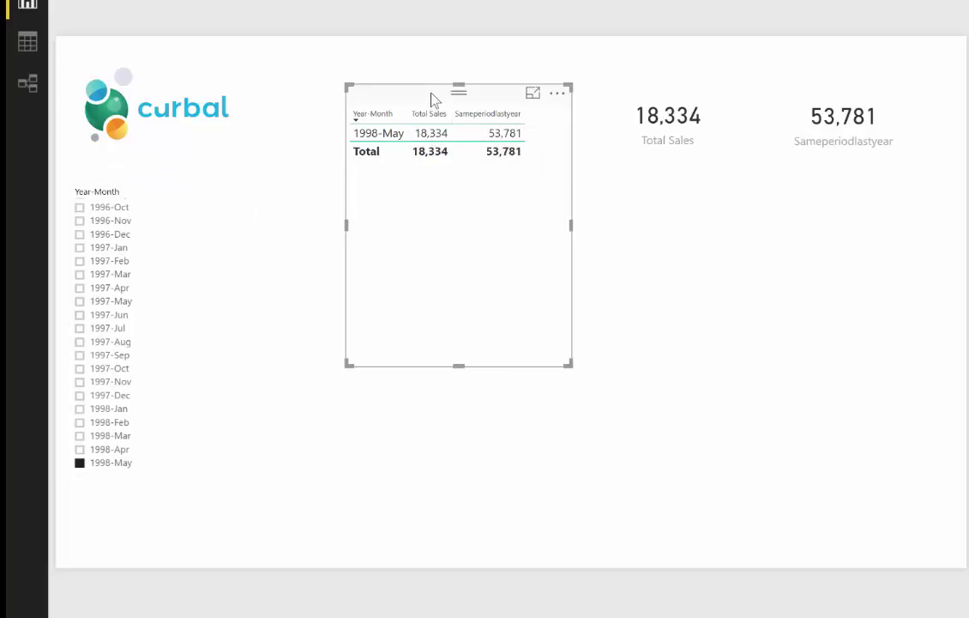
pyautogui.hotkey('ctrl', 'c')
pyautogui.hotkey('ctrl', 'v')
pyautogui.moveTo(432, 96); pyautogui.dragTo(751, 186)
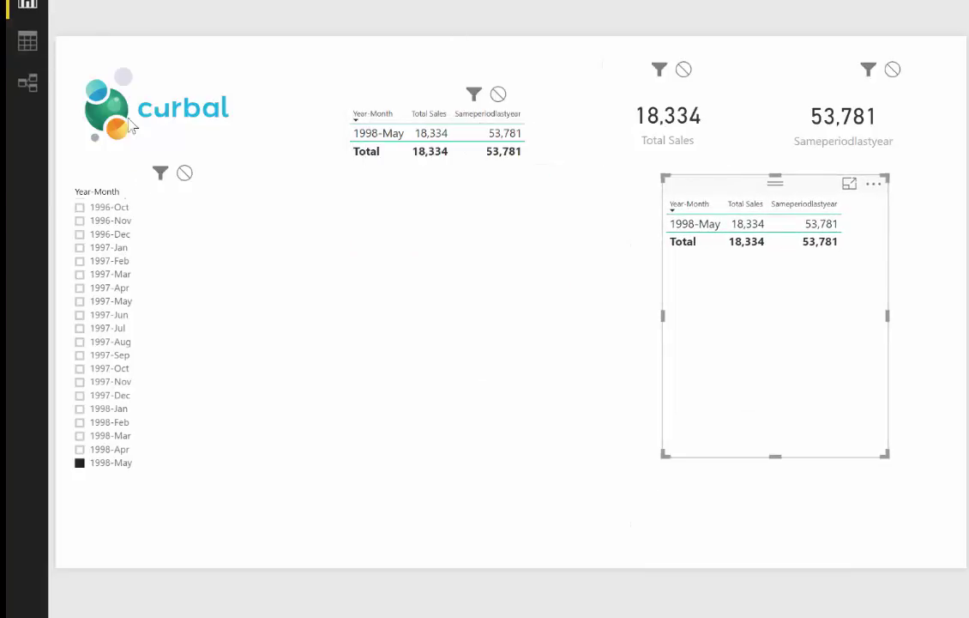
# Stop the Year-Month slicer from filtering the duplicate table, and lengthen that table.
pyautogui.click(77, 171)
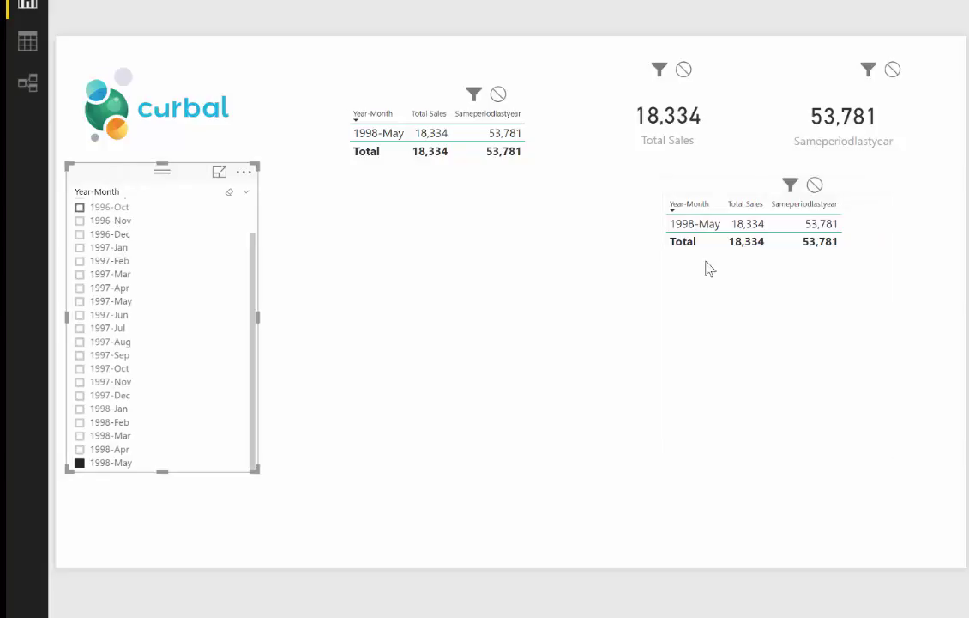
pyautogui.click(815, 186)
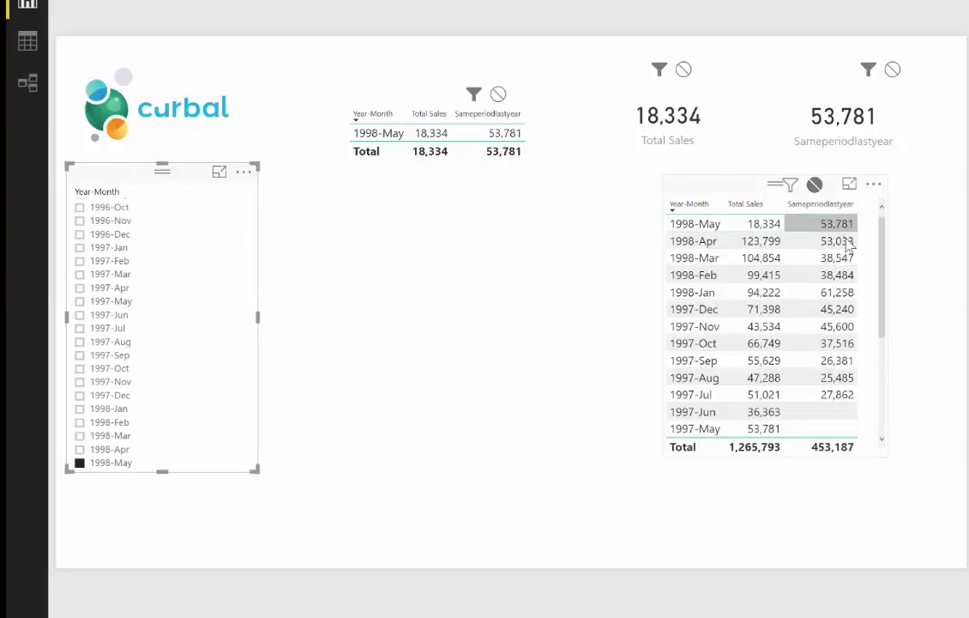
pyautogui.click(876, 443)
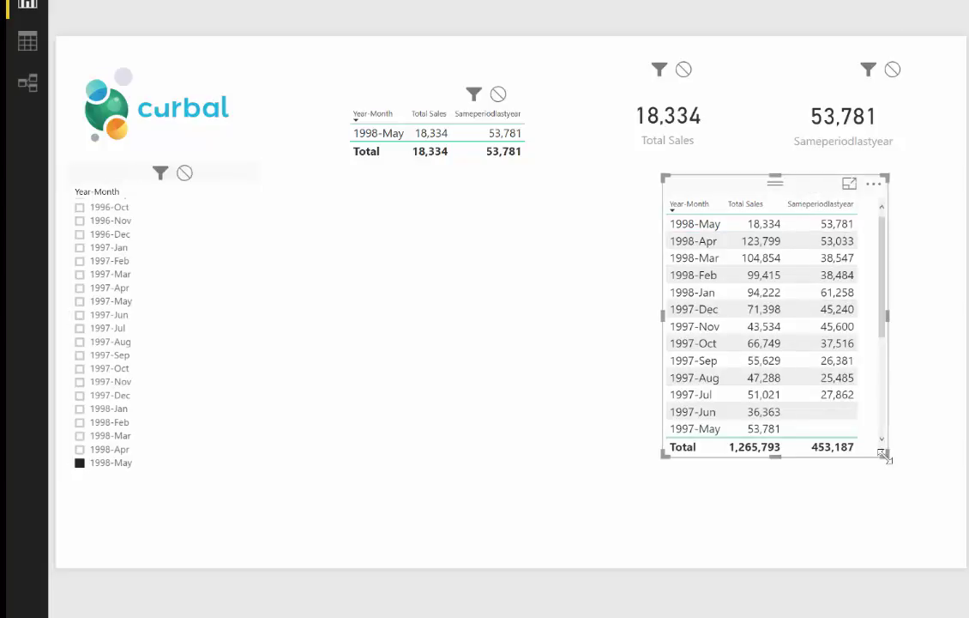
pyautogui.moveTo(892, 455); pyautogui.dragTo(904, 560)
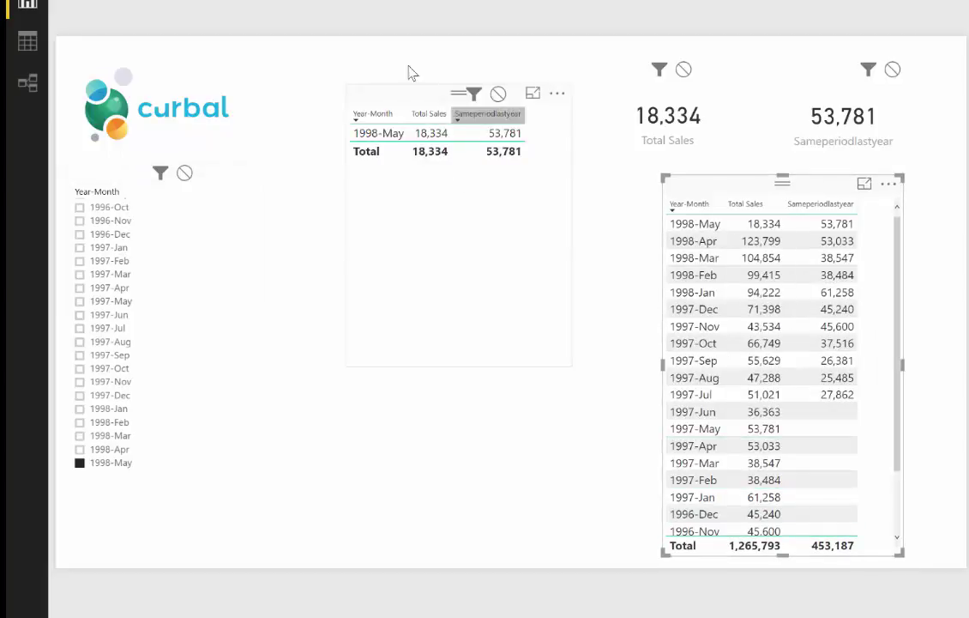
pyautogui.click(205, 2)
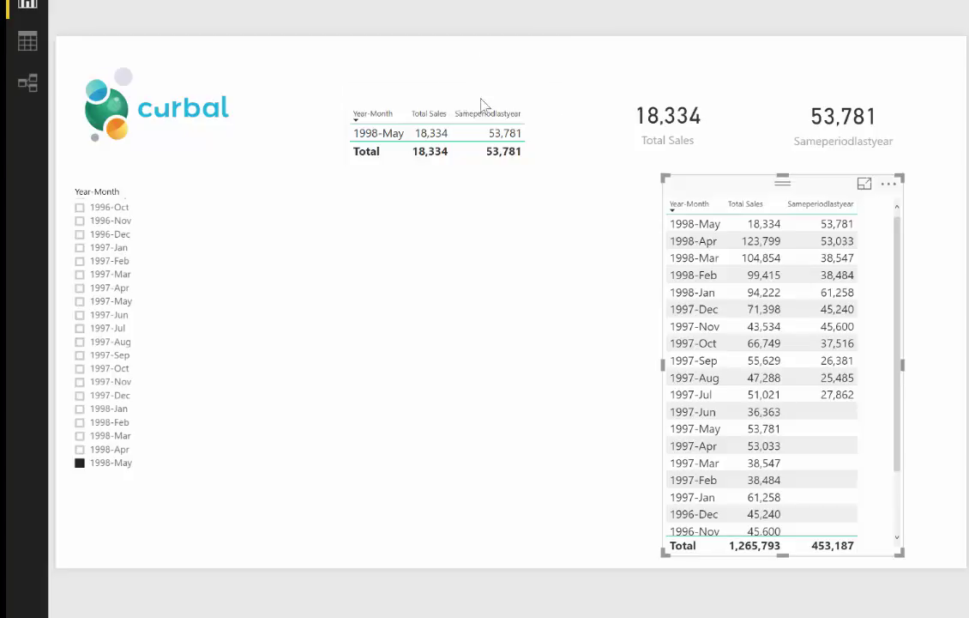
# Move the filtered table next to the slicer, and place the Total Sales and Sameperiodlastyear cards side by side above it.
pyautogui.click(448, 111)
pyautogui.moveTo(447, 112); pyautogui.dragTo(430, 192)
pyautogui.moveTo(655, 109); pyautogui.dragTo(388, 96)
pyautogui.moveTo(783, 74); pyautogui.dragTo(580, 76)
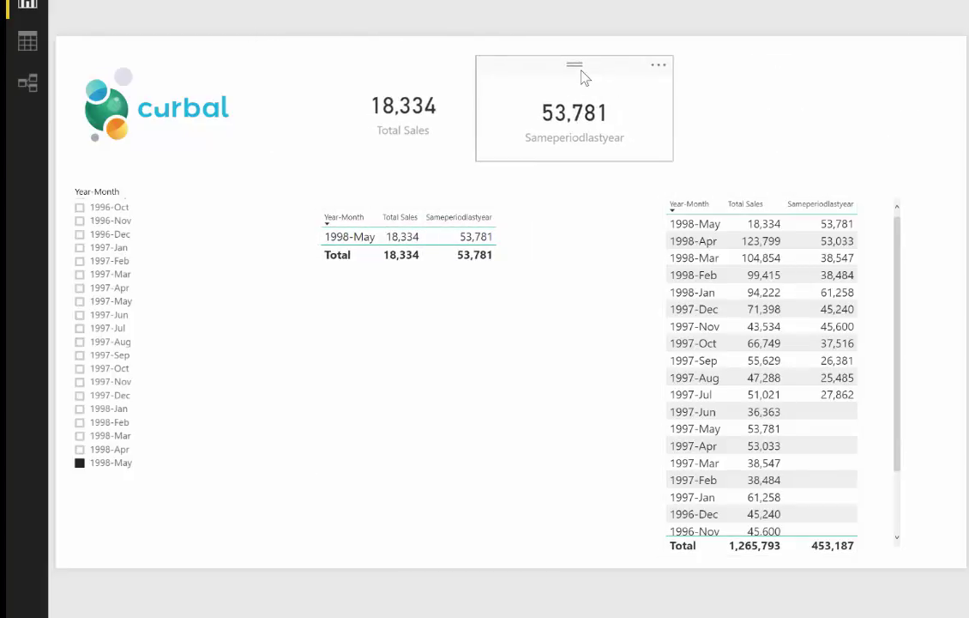
# Lengthen the unfiltered table to fit every month, and place it beside the Sameperiodlastyear card.
pyautogui.moveTo(748, 196); pyautogui.dragTo(665, 204)
pyautogui.scroll(-2, 712, 386)
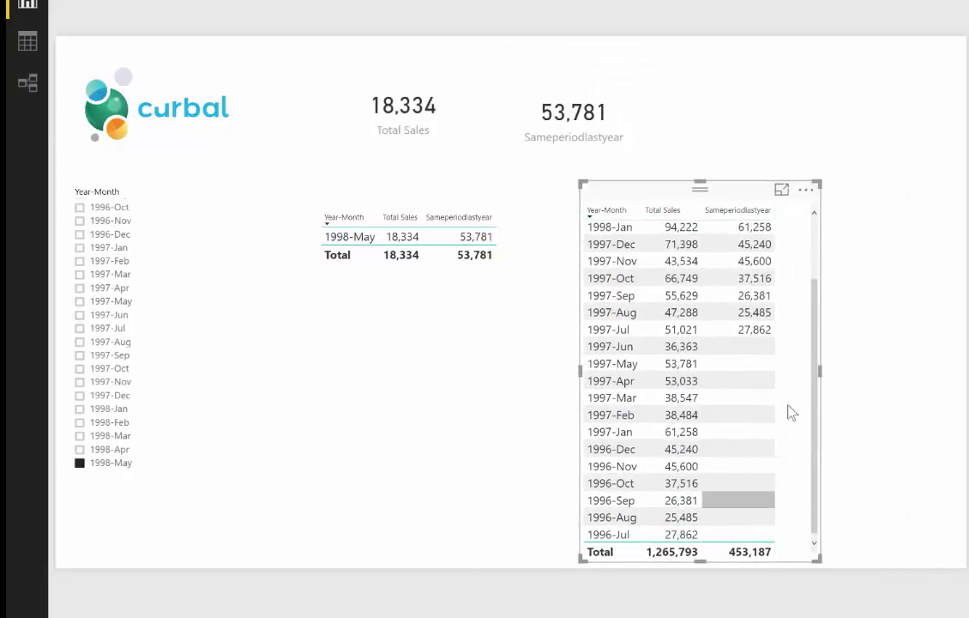
pyautogui.click(837, 199)
pyautogui.moveTo(696, 189); pyautogui.dragTo(796, 90)
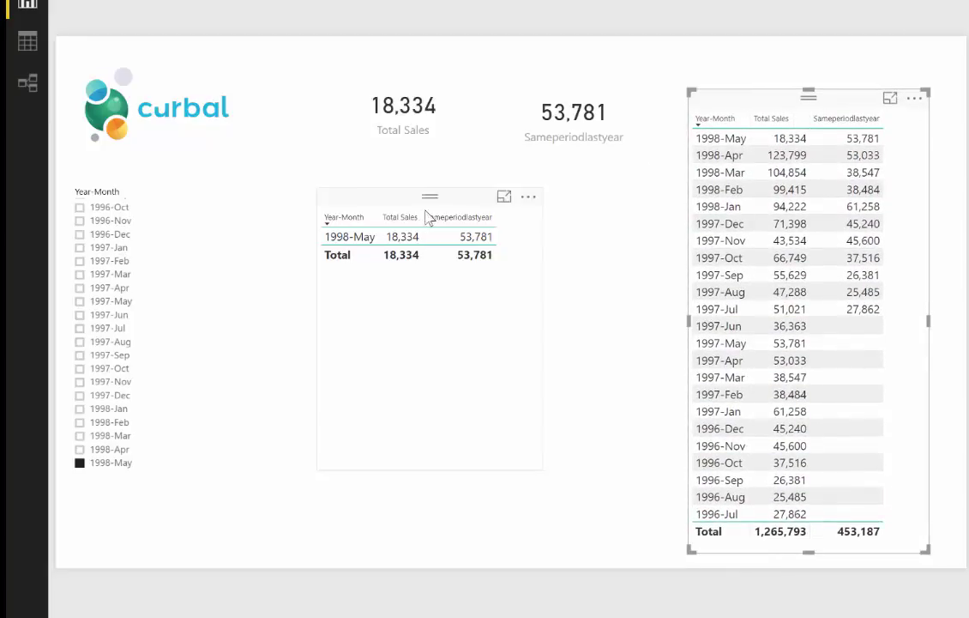
# Shift the filtered monthly table slightly away from the slicer, and add 1998-Apr to the Year-Month slicer's 1998-May selection.
pyautogui.moveTo(366, 183); pyautogui.dragTo(381, 185)
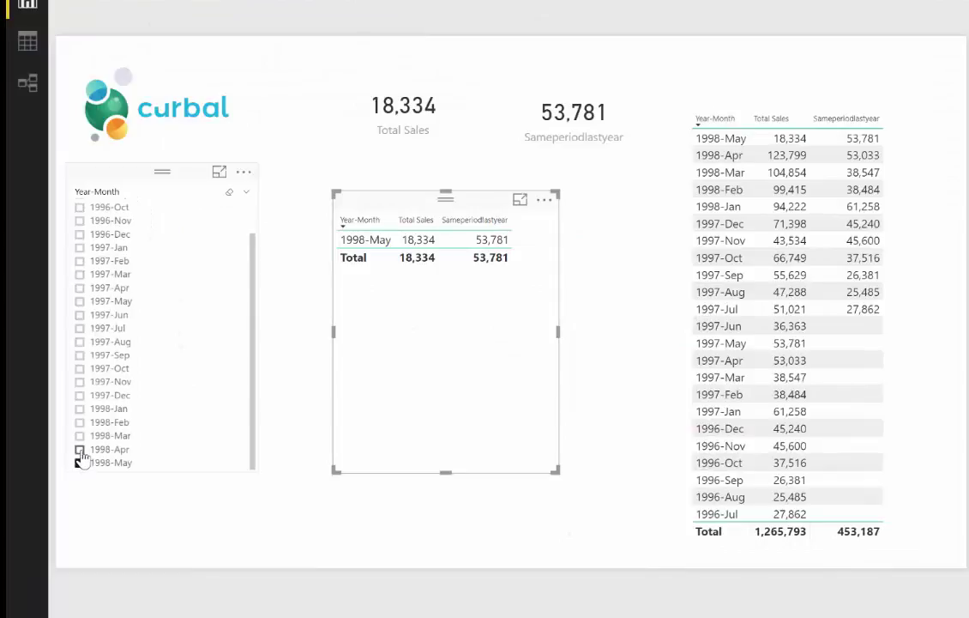
pyautogui.keyDown('ctrl'); pyautogui.click(79, 449); pyautogui.keyUp('ctrl')
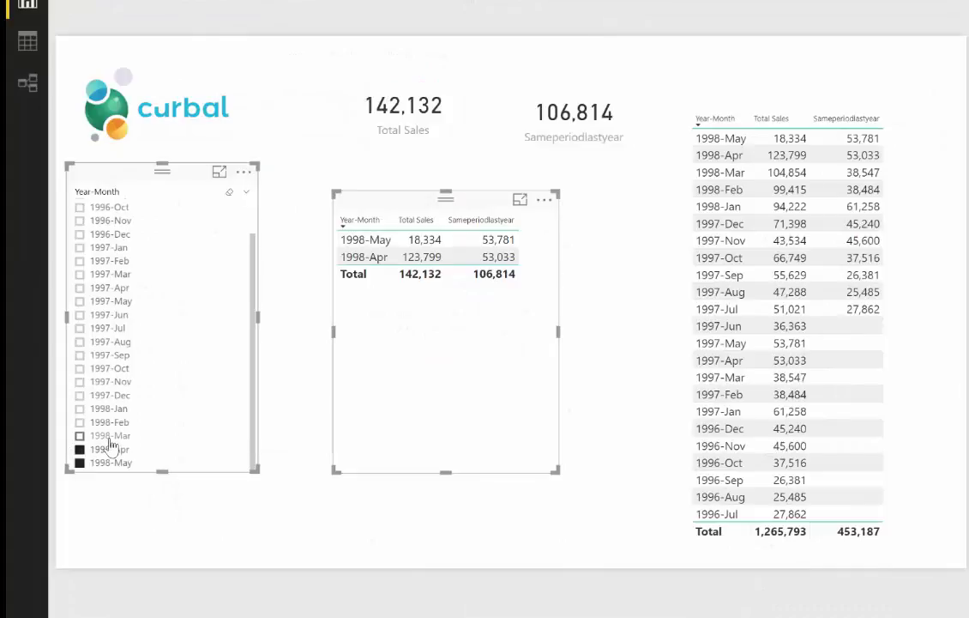
# Clear the 1998-May and 1998-Apr selections, and filter the Year-Month slicer by 1997-Aug, 1997-Sep, 1997-Jul and 1997-Jun one at a time.
pyautogui.click(161, 434)
pyautogui.keyDown('ctrl'); pyautogui.click(111, 463); pyautogui.keyUp('ctrl')
pyautogui.keyDown('ctrl'); pyautogui.click(117, 450); pyautogui.keyUp('ctrl')
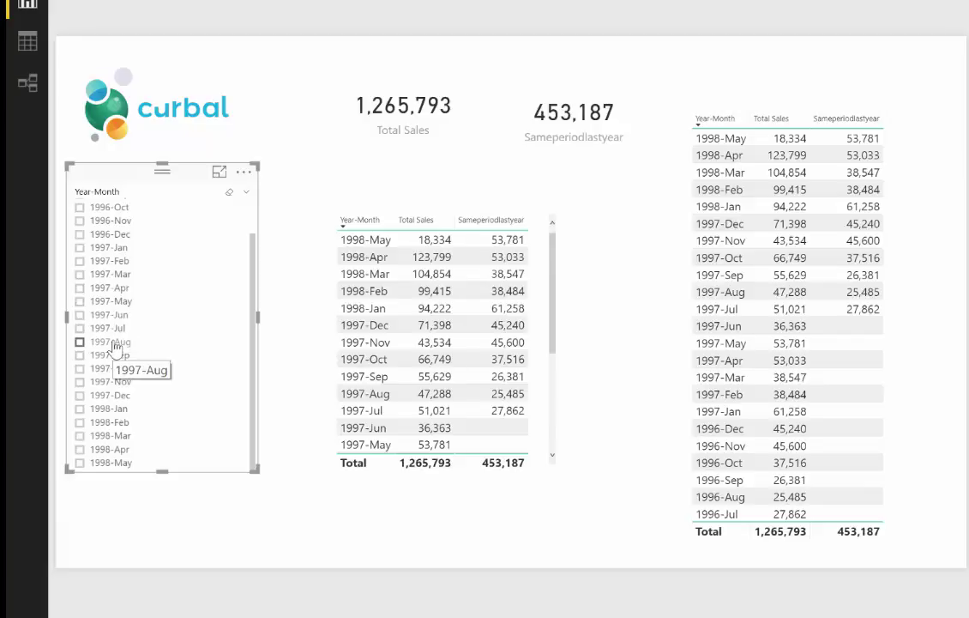
pyautogui.click(113, 343)
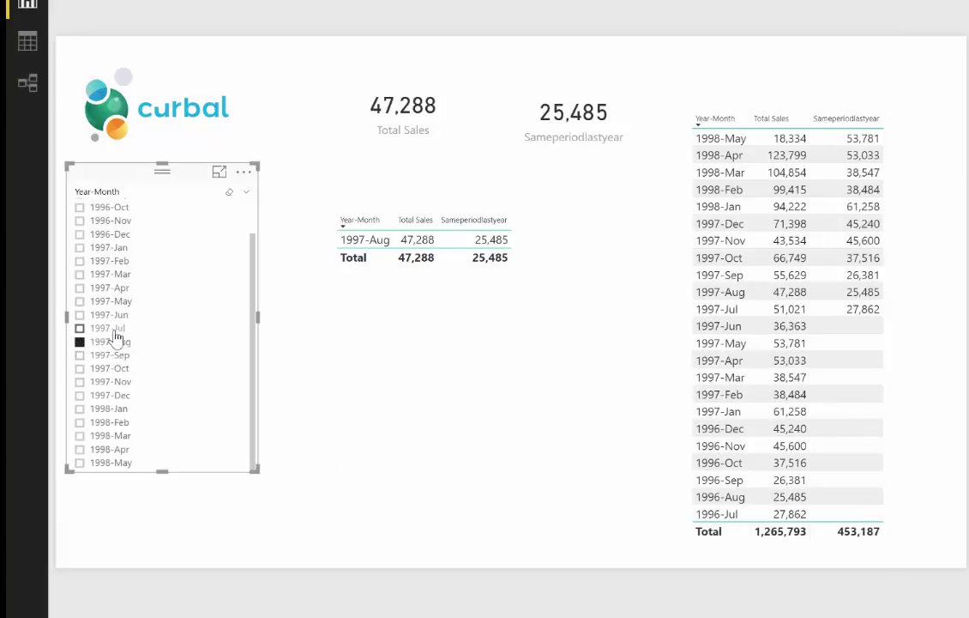
pyautogui.click(120, 356)
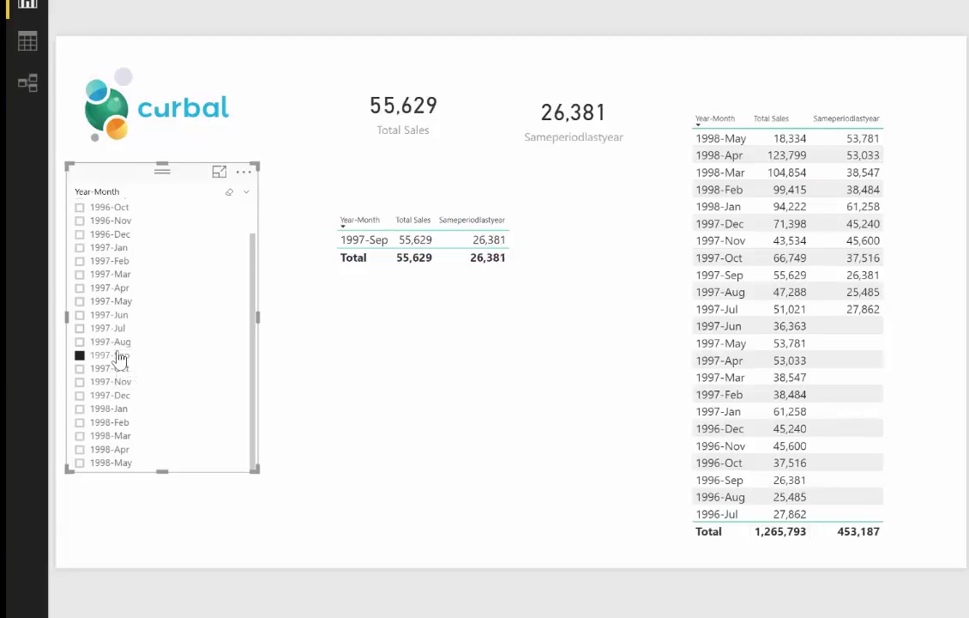
pyautogui.click(119, 328)
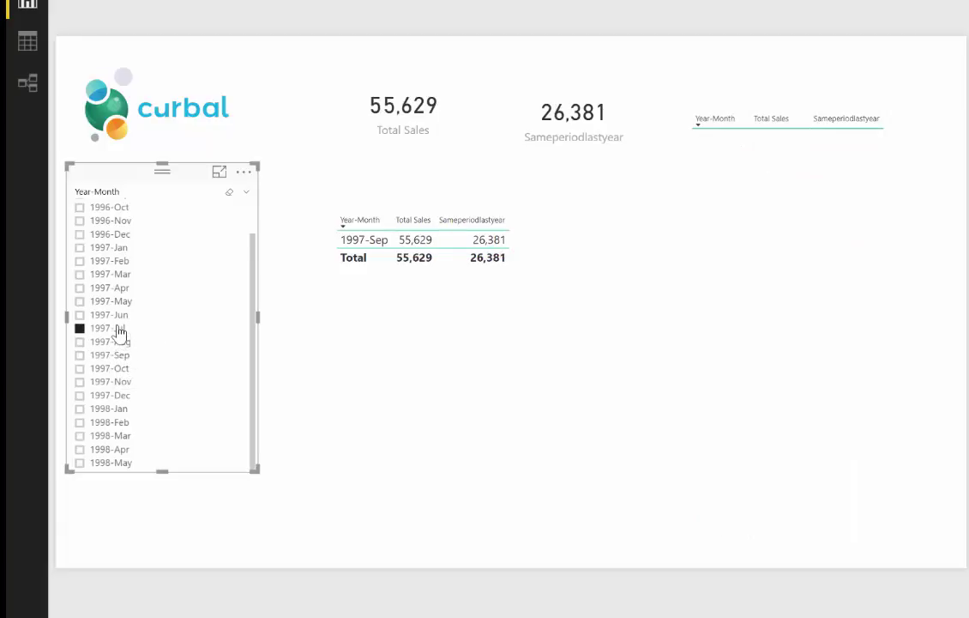
pyautogui.click(119, 316)
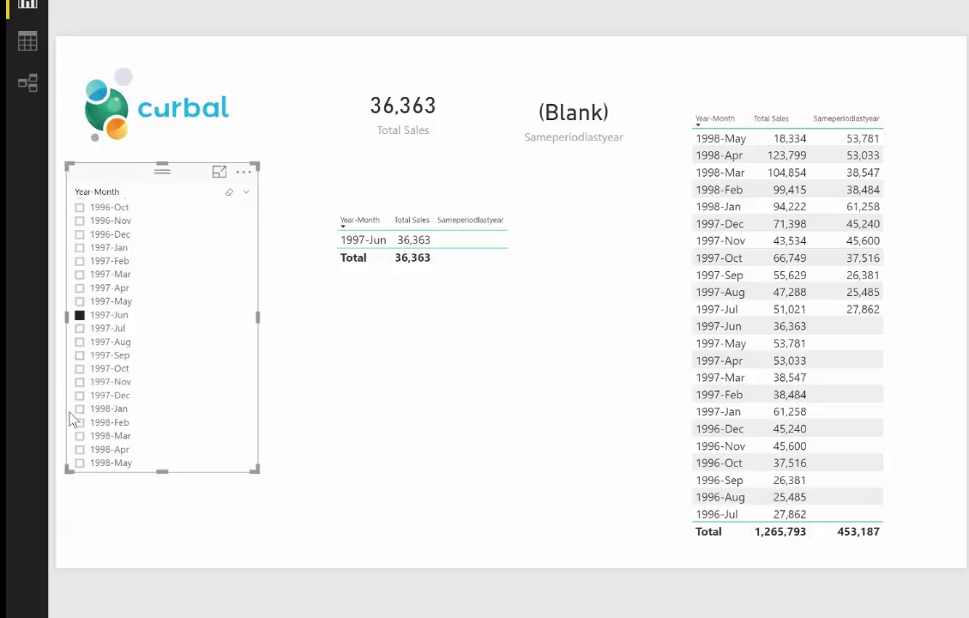
# Select all twelve months of 1997, from 1997-Jan to 1997-Dec, together in the Year-Month slicer.
pyautogui.click(80, 394)
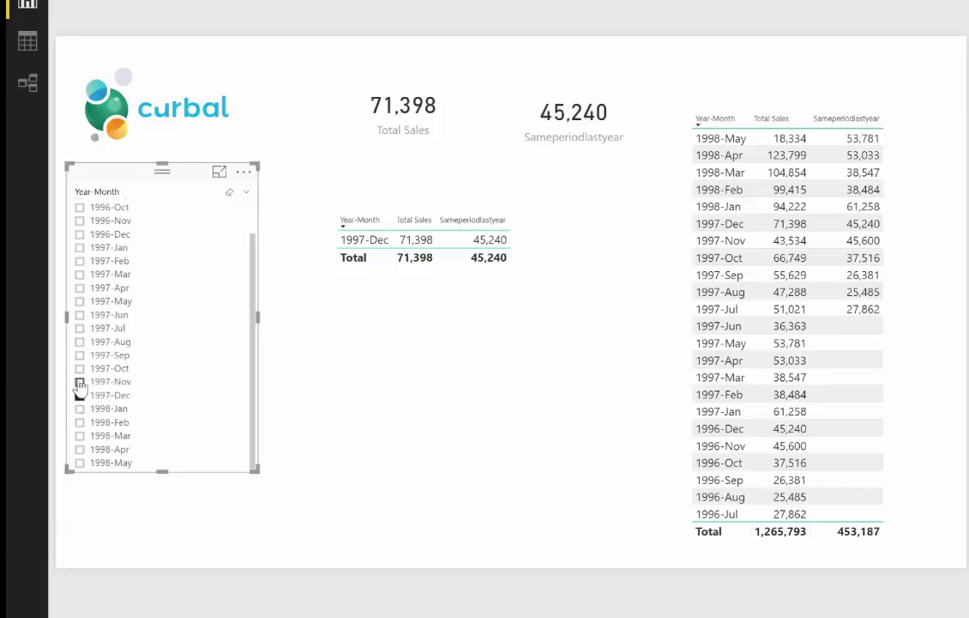
pyautogui.keyDown('ctrl'); pyautogui.click(80, 381); pyautogui.keyUp('ctrl')
pyautogui.keyDown('ctrl'); pyautogui.click(80, 367); pyautogui.keyUp('ctrl')
pyautogui.keyDown('ctrl'); pyautogui.click(80, 342); pyautogui.keyUp('ctrl')
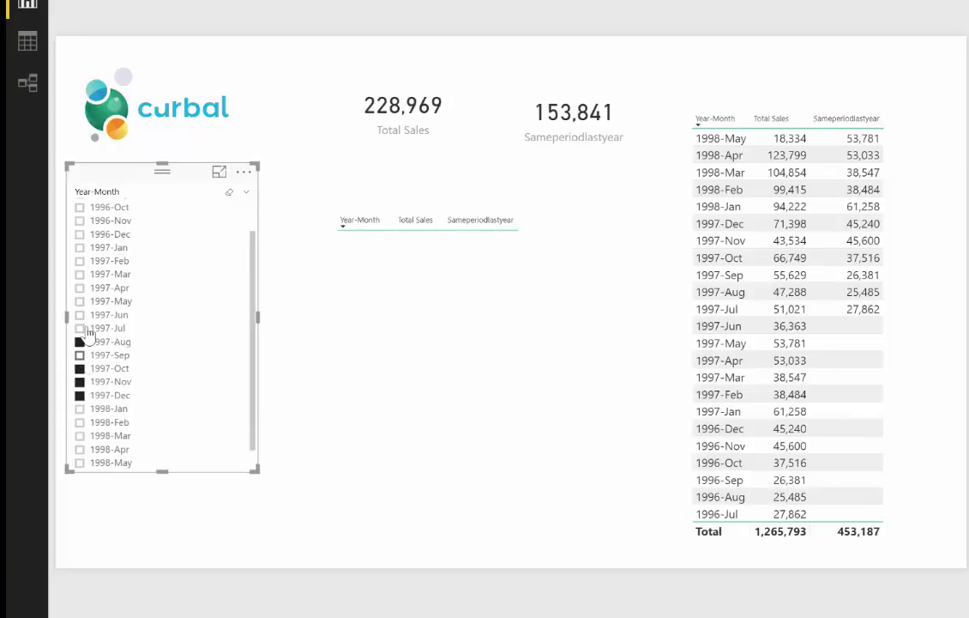
pyautogui.keyDown('ctrl'); pyautogui.click(79, 327); pyautogui.keyUp('ctrl')
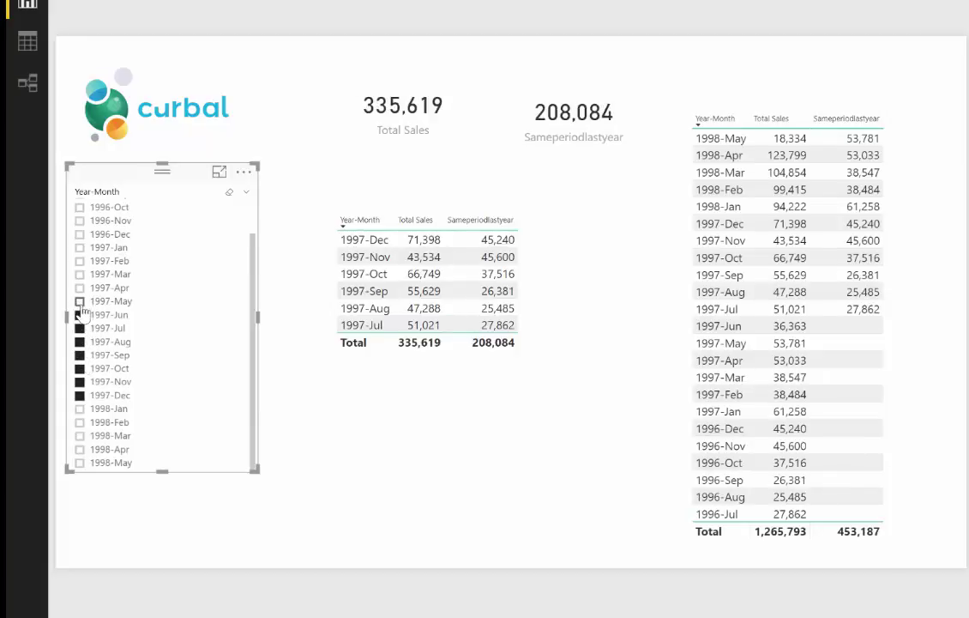
pyautogui.keyDown('ctrl'); pyautogui.click(80, 314); pyautogui.keyUp('ctrl')
pyautogui.keyDown('ctrl'); pyautogui.click(79, 301); pyautogui.keyUp('ctrl')
pyautogui.keyDown('ctrl'); pyautogui.click(80, 287); pyautogui.keyUp('ctrl')
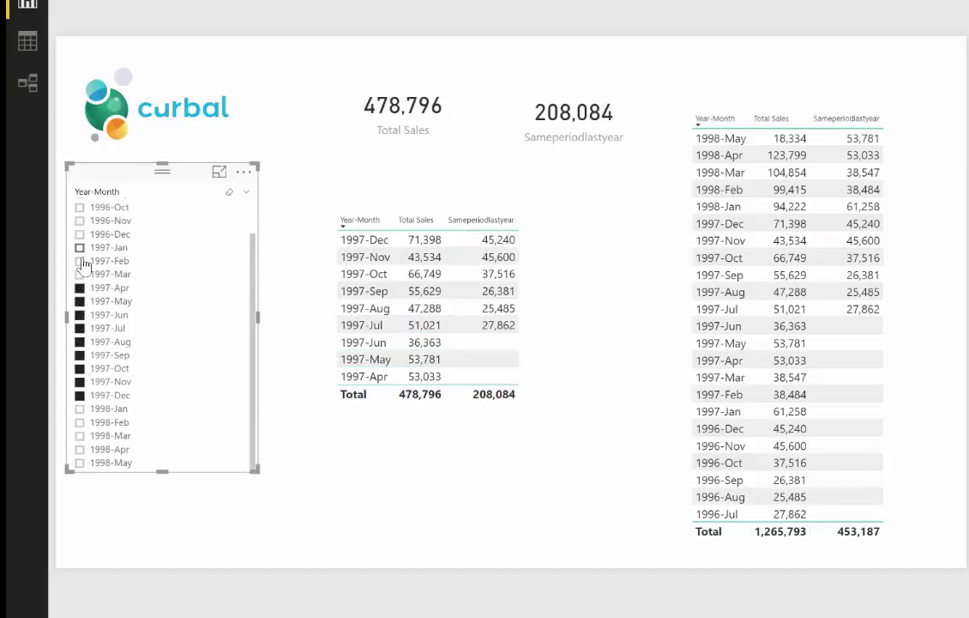
pyautogui.keyDown('ctrl'); pyautogui.click(80, 247); pyautogui.keyUp('ctrl')
pyautogui.keyDown('ctrl'); pyautogui.click(80, 260); pyautogui.keyUp('ctrl')
pyautogui.keyDown('ctrl'); pyautogui.click(80, 274); pyautogui.keyUp('ctrl')
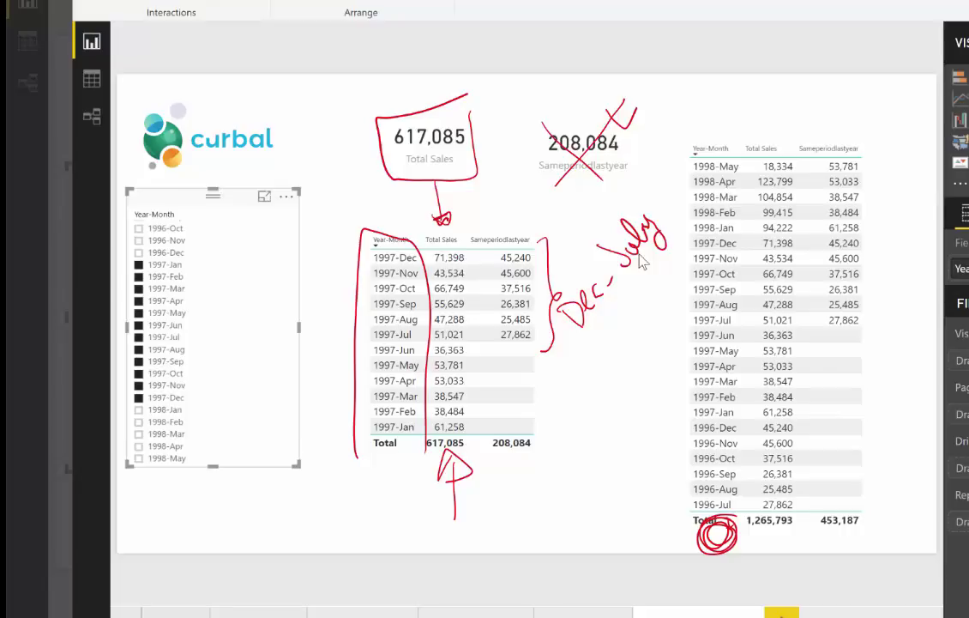
pyautogui.moveTo(182, 323)
pyautogui.mouseDown()
pyautogui.moveTo(207, 336)
pyautogui.moveTo(196, 329)
pyautogui.moveTo(190, 460)
pyautogui.mouseUp()
pyautogui.moveTo(181, 316)
pyautogui.mouseDown()
pyautogui.moveTo(203, 335)
pyautogui.moveTo(190, 463)
pyautogui.mouseUp()
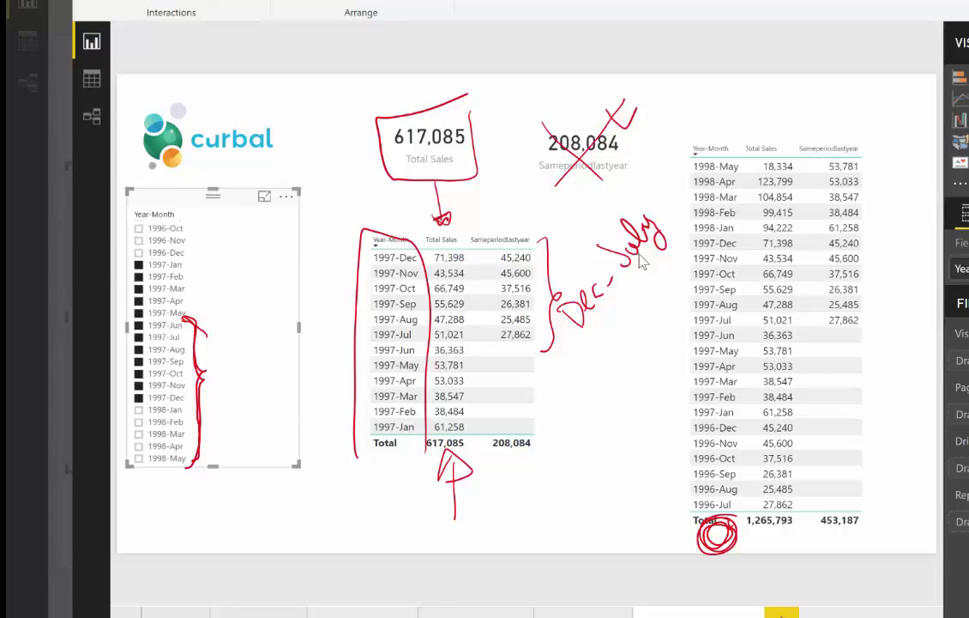
pyautogui.moveTo(189, 316)
pyautogui.mouseDown()
pyautogui.moveTo(133, 316)
pyautogui.moveTo(126, 344)
pyautogui.moveTo(146, 316)
pyautogui.moveTo(197, 319)
pyautogui.mouseUp()
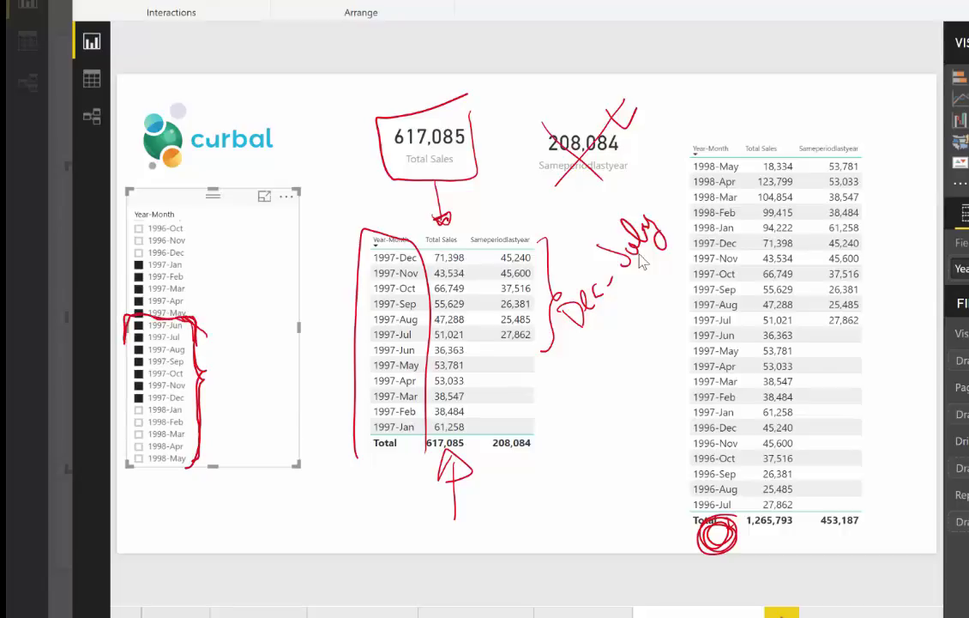
pyautogui.moveTo(125, 327)
pyautogui.mouseDown()
pyautogui.moveTo(204, 327)
pyautogui.moveTo(228, 350)
pyautogui.moveTo(224, 415)
pyautogui.mouseUp()
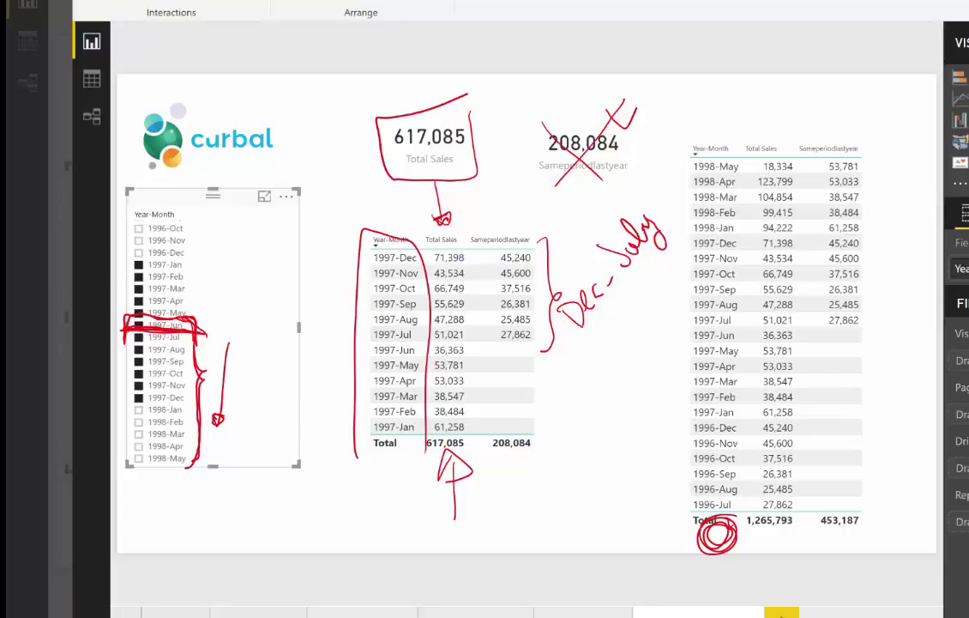
pyautogui.press('Escape')
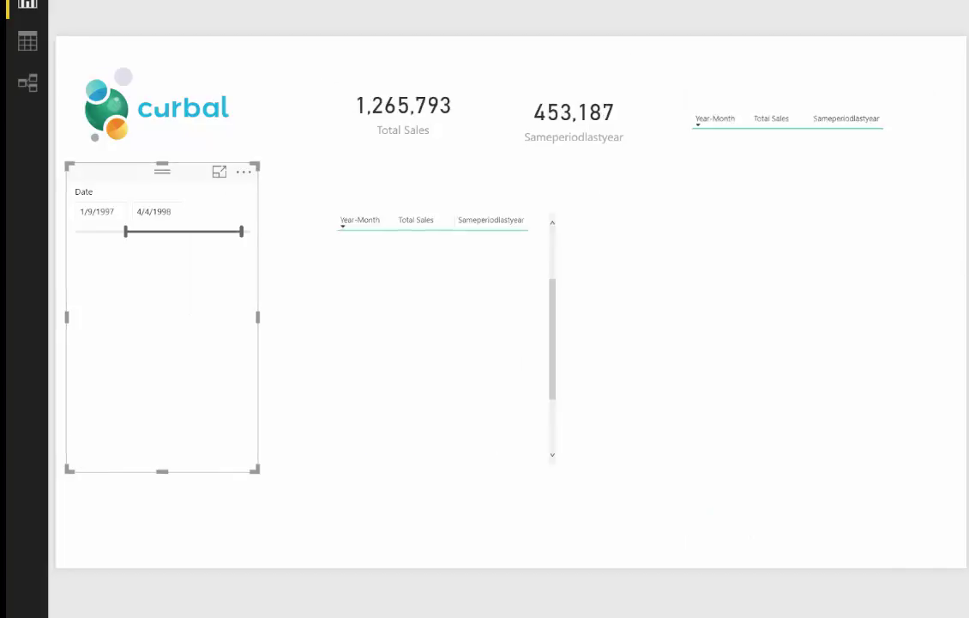
# Set the end of the Date slicer's range to 10/8/1997.
pyautogui.moveTo(242, 231); pyautogui.dragTo(195, 232)
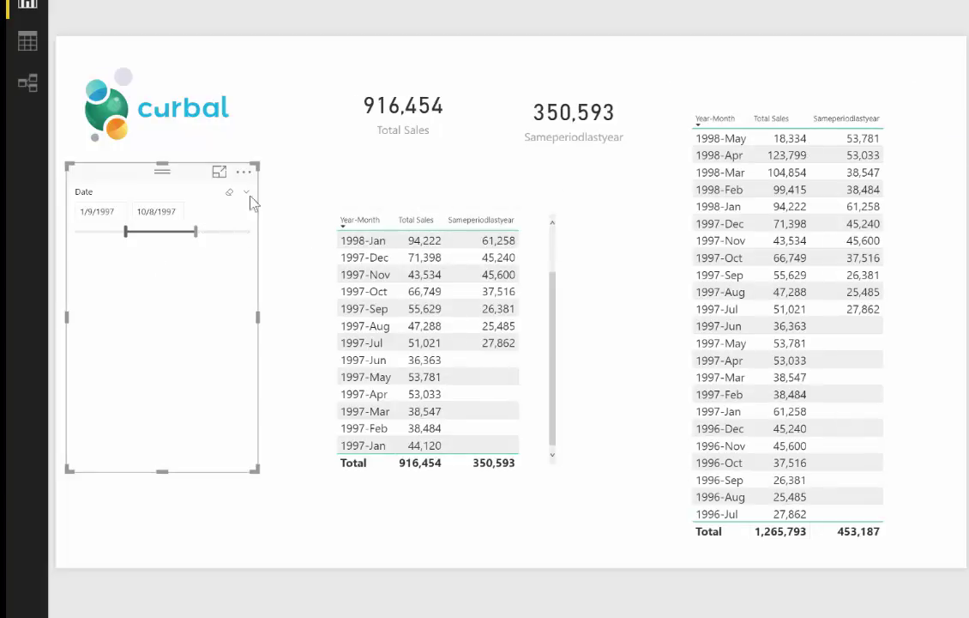